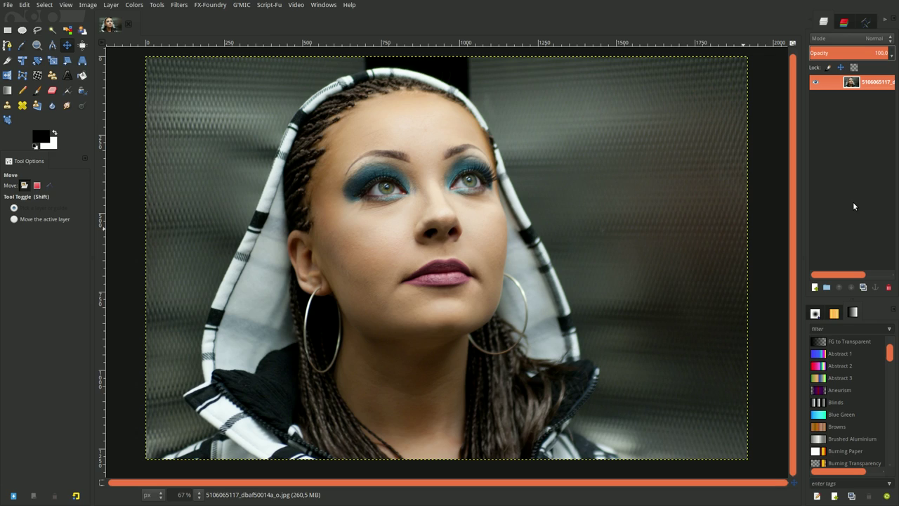
Step: Duplicate the portrait layer and apply Unsharp Mask (std dev 0.550, scale 4.000) to the copy
{"action": "left_click", "coordinate": [863, 288]}
{"action": "left_click", "coordinate": [182, 7]}
{"action": "mouse_move", "coordinate": [192, 59]}
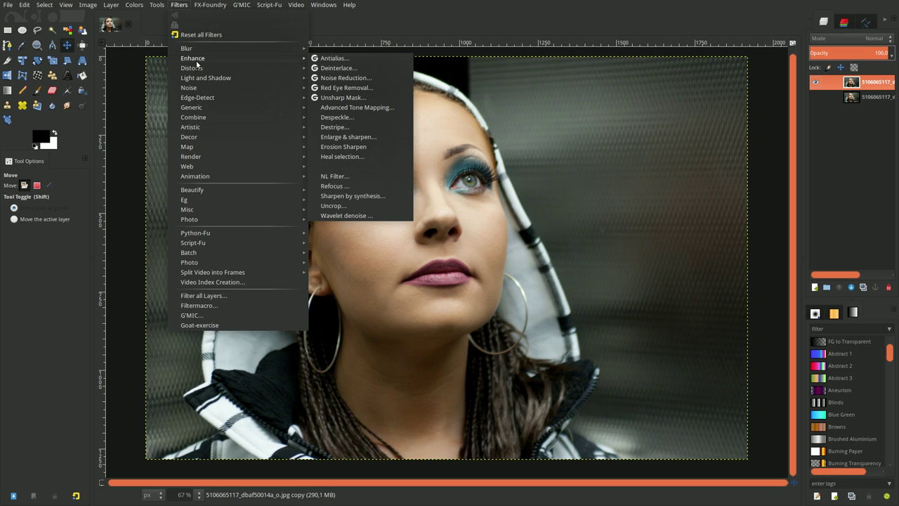
{"action": "left_click", "coordinate": [336, 98]}
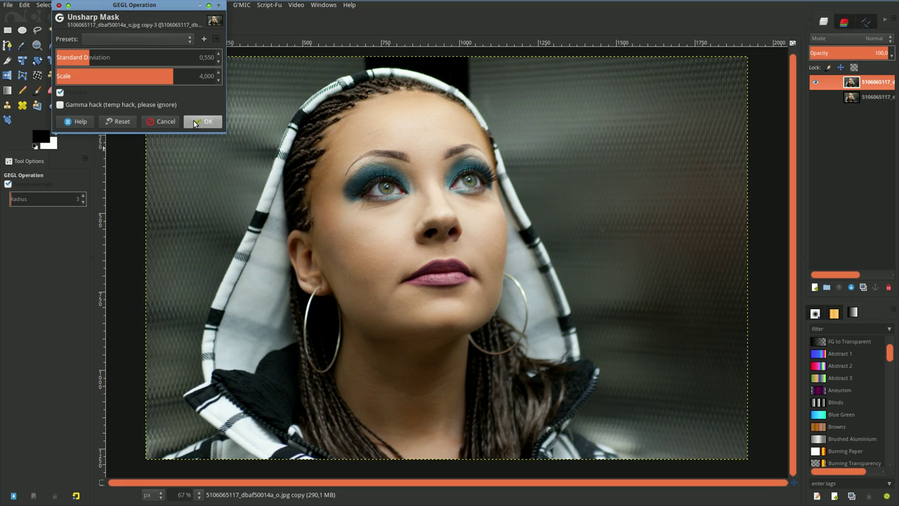
{"action": "left_click", "coordinate": [195, 123]}
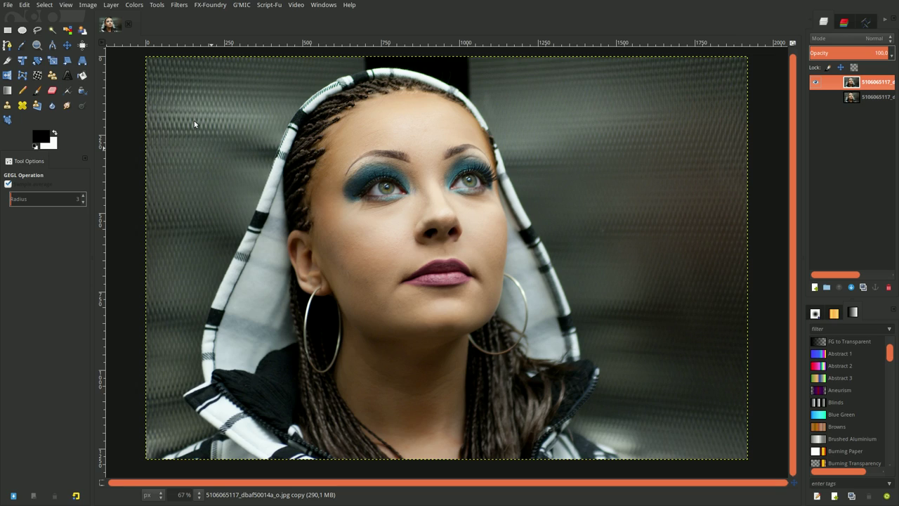
Step: Add a new transparent layer, duplicate it, and set both Layer and Layer copy to Subtract mode
{"action": "left_click", "coordinate": [815, 289]}
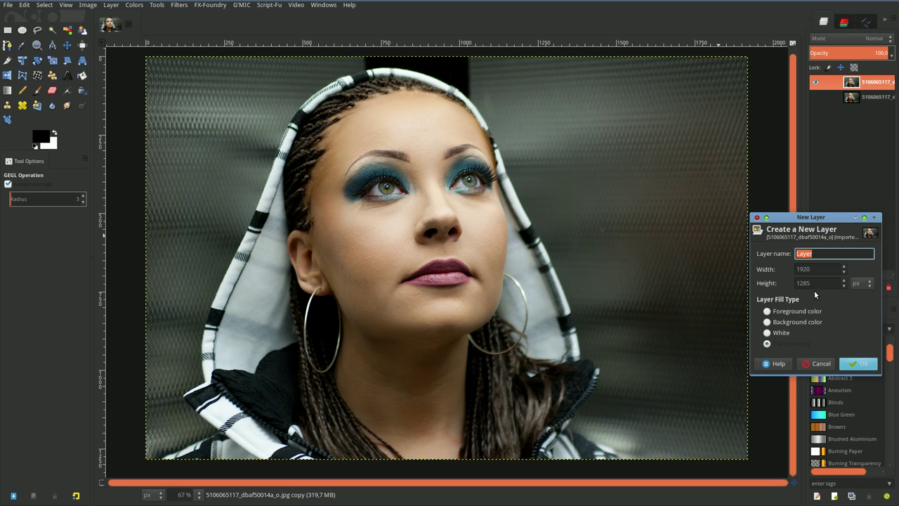
{"action": "left_click", "coordinate": [852, 363]}
{"action": "left_click", "coordinate": [863, 288]}
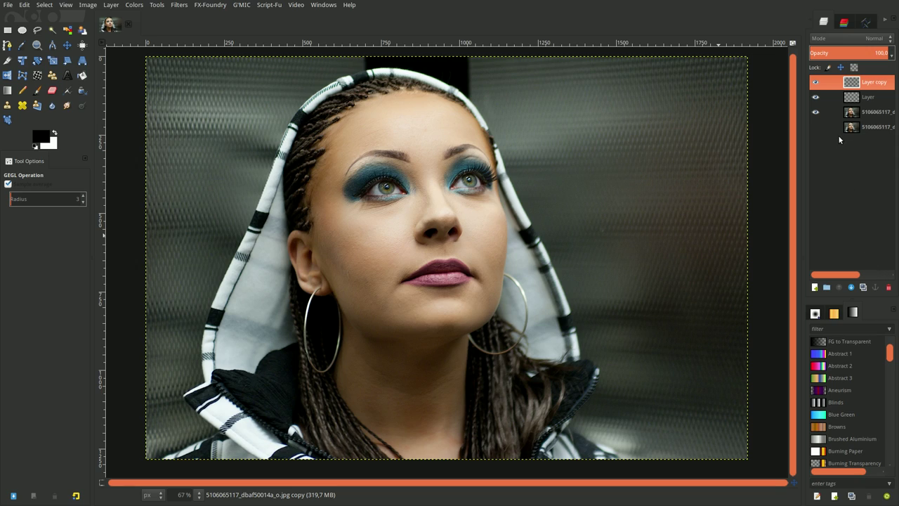
{"action": "left_click", "coordinate": [851, 99]}
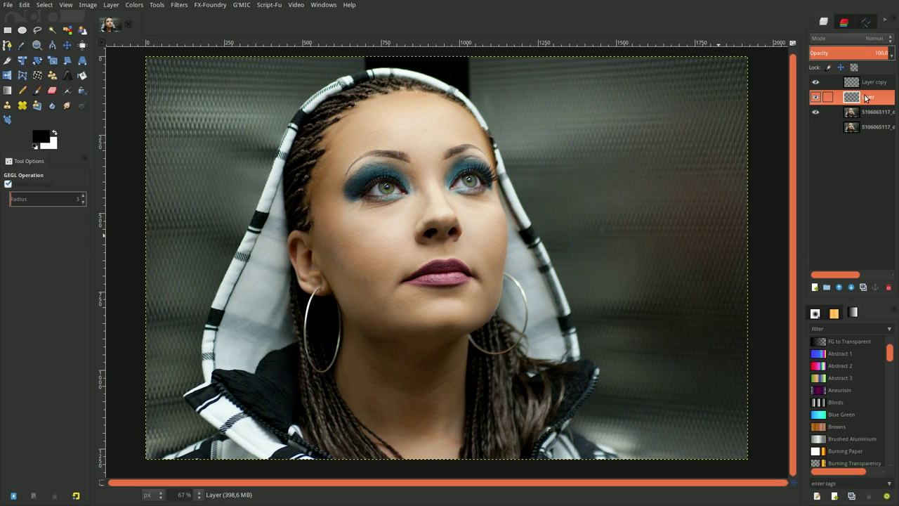
{"action": "left_click", "coordinate": [851, 38]}
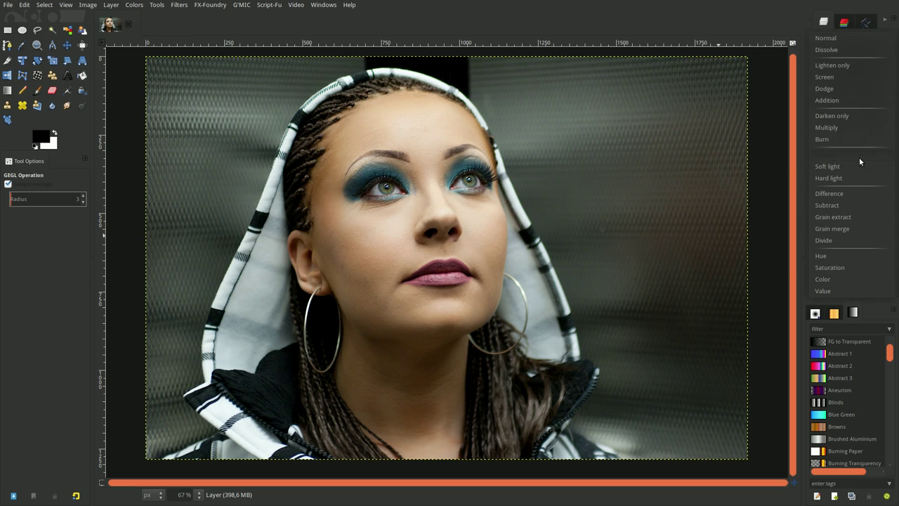
{"action": "left_click", "coordinate": [856, 202]}
{"action": "left_click", "coordinate": [861, 82]}
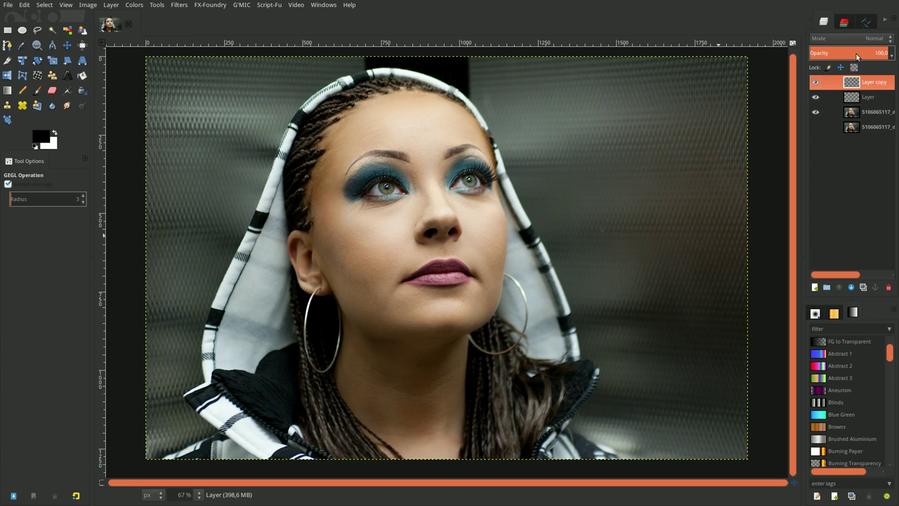
{"action": "left_click", "coordinate": [851, 38]}
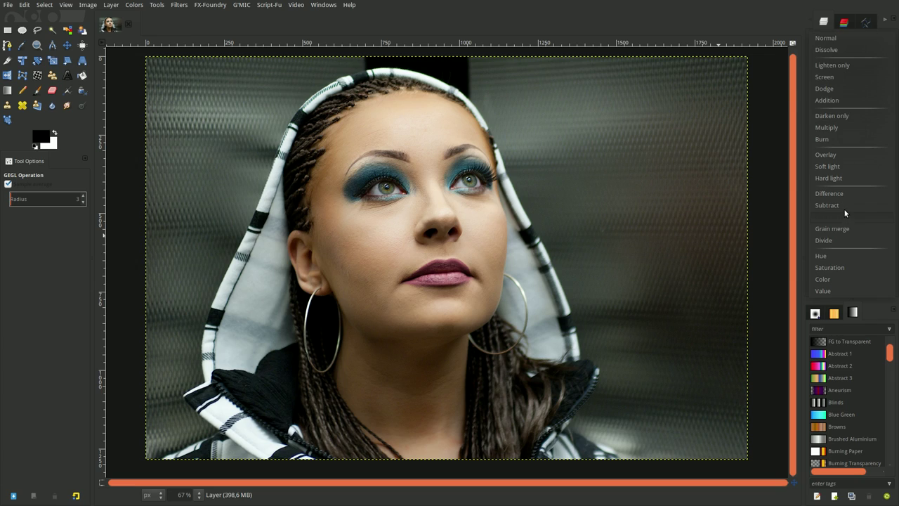
{"action": "left_click", "coordinate": [844, 207]}
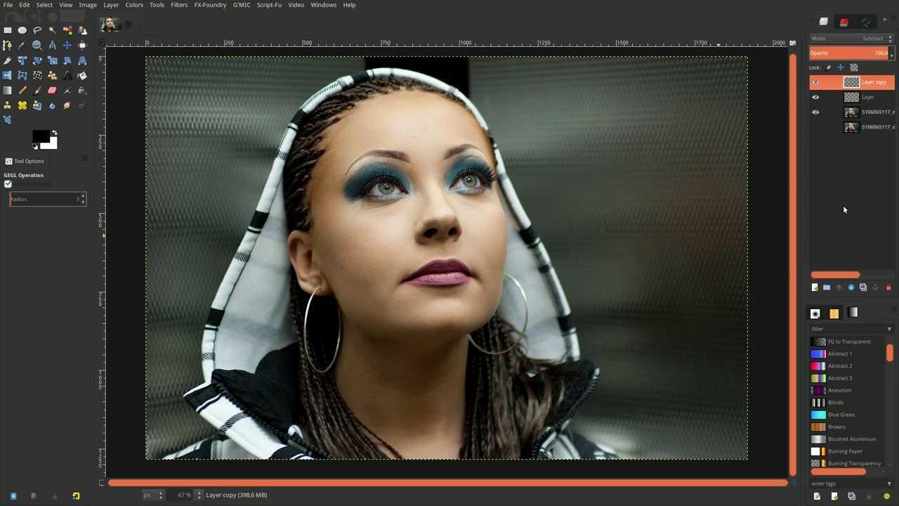
Step: Set Layer copy's opacity to 15 and Layer's opacity to 10
{"action": "double_click", "coordinate": [865, 54]}
{"action": "type", "text": "15"}
{"action": "key", "text": "Return"}
{"action": "key", "text": "Return"}
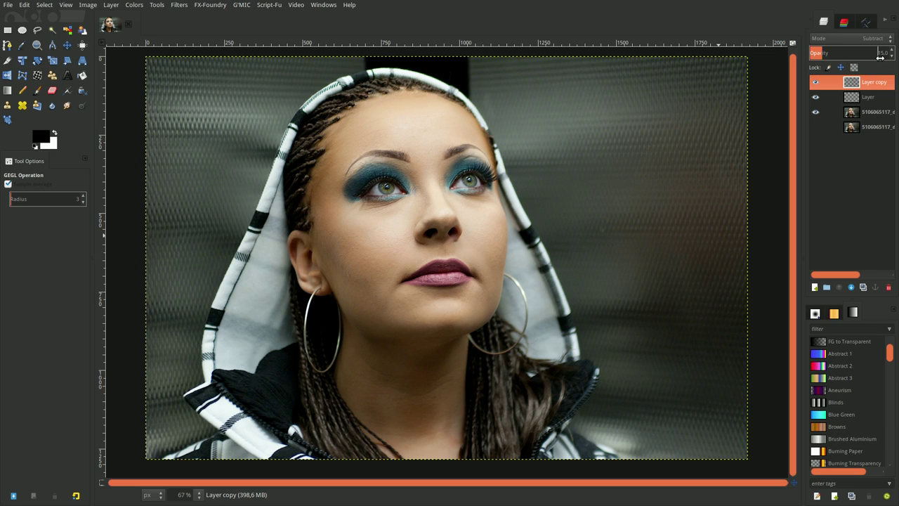
{"action": "left_click", "coordinate": [858, 99]}
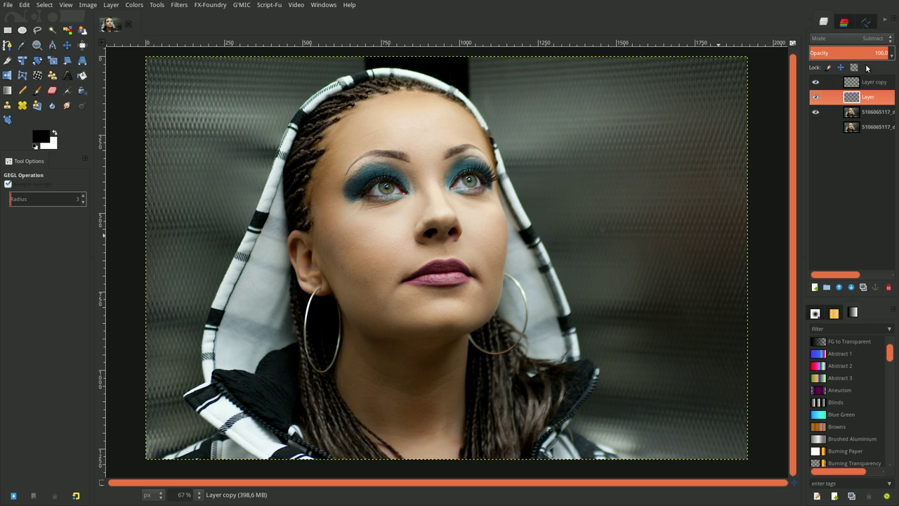
{"action": "left_click", "coordinate": [871, 56]}
{"action": "type", "text": "10"}
{"action": "key", "text": "Return"}
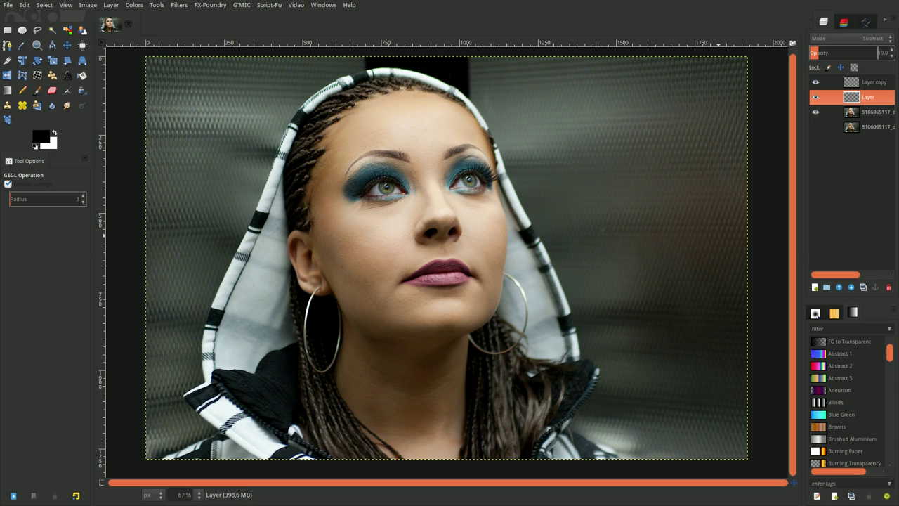
Step: Set the foreground colour to yellow ffff00 and fill Layer with it
{"action": "left_click", "coordinate": [44, 138]}
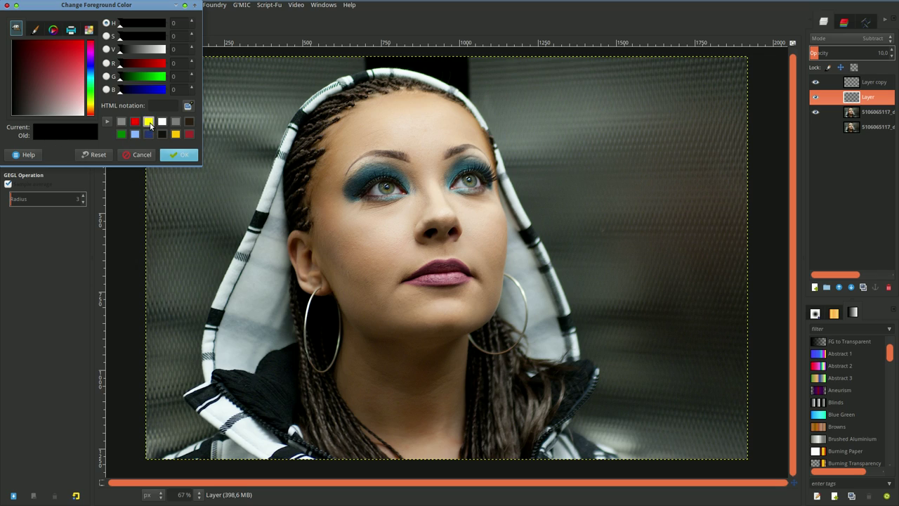
{"action": "left_click", "coordinate": [149, 121]}
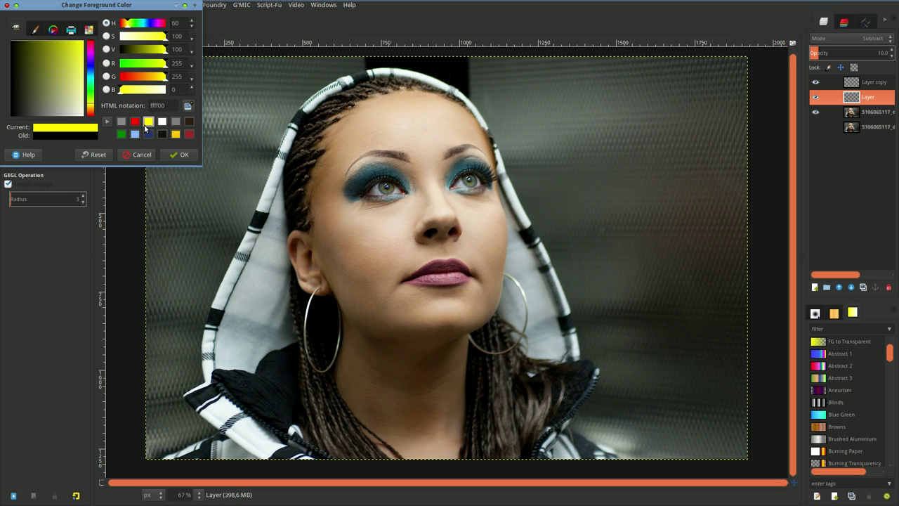
{"action": "left_click", "coordinate": [177, 155]}
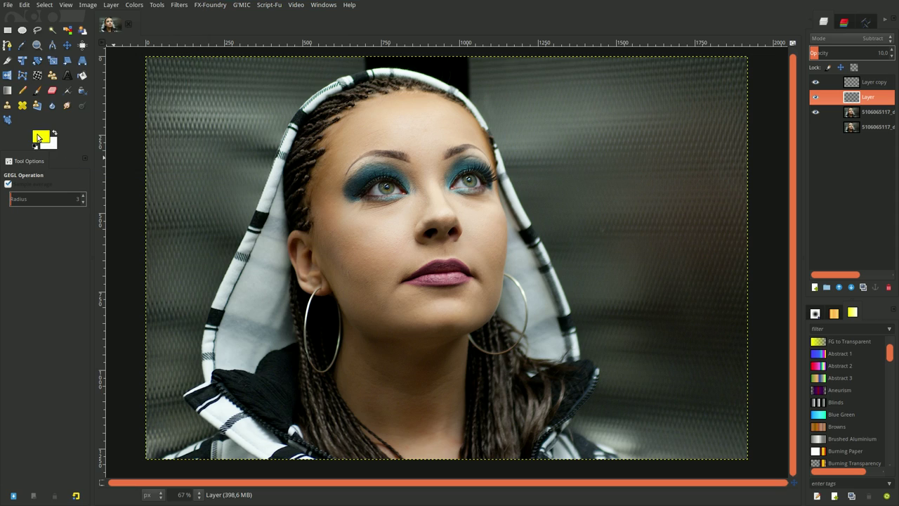
{"action": "left_click_drag", "start_coordinate": [42, 137], "coordinate": [320, 222]}
{"action": "left_click_drag", "start_coordinate": [320, 222], "coordinate": [318, 219]}
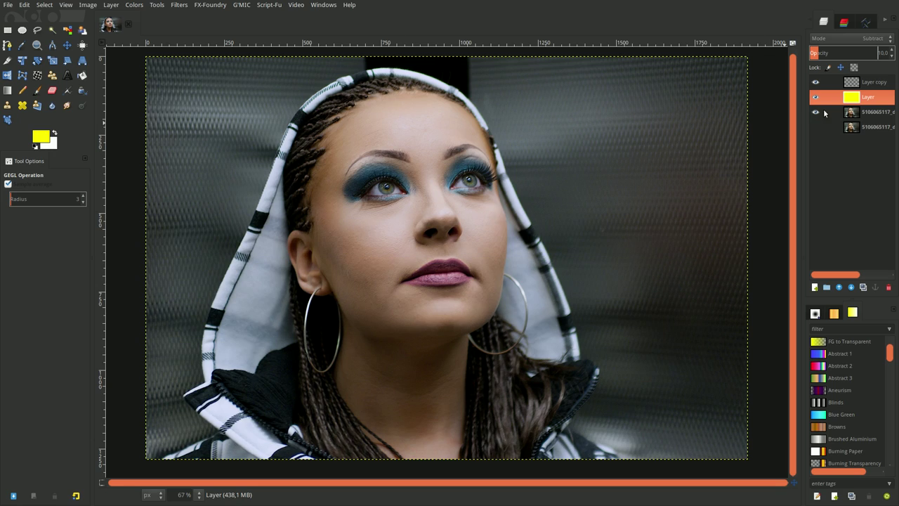
Step: Select Layer copy, set the foreground to red ff0000, and fill it with red
{"action": "left_click", "coordinate": [852, 84]}
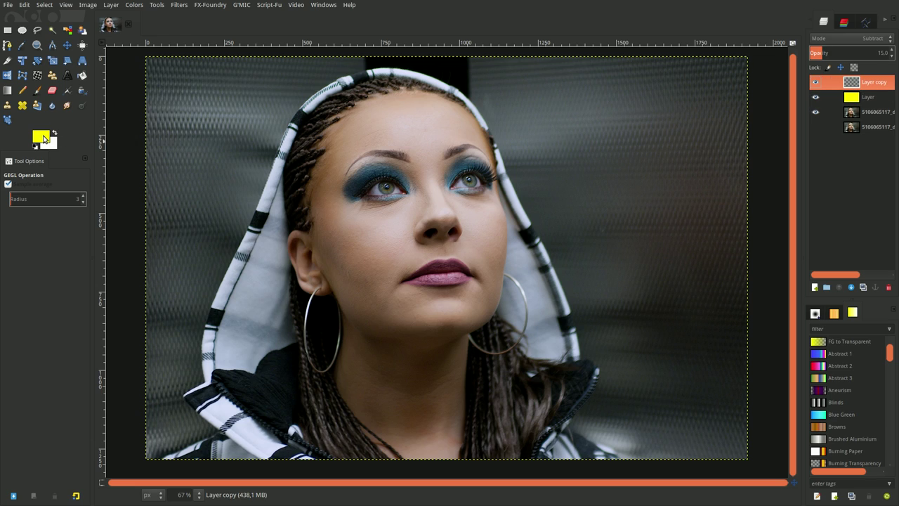
{"action": "left_click", "coordinate": [42, 137]}
{"action": "left_click", "coordinate": [150, 124]}
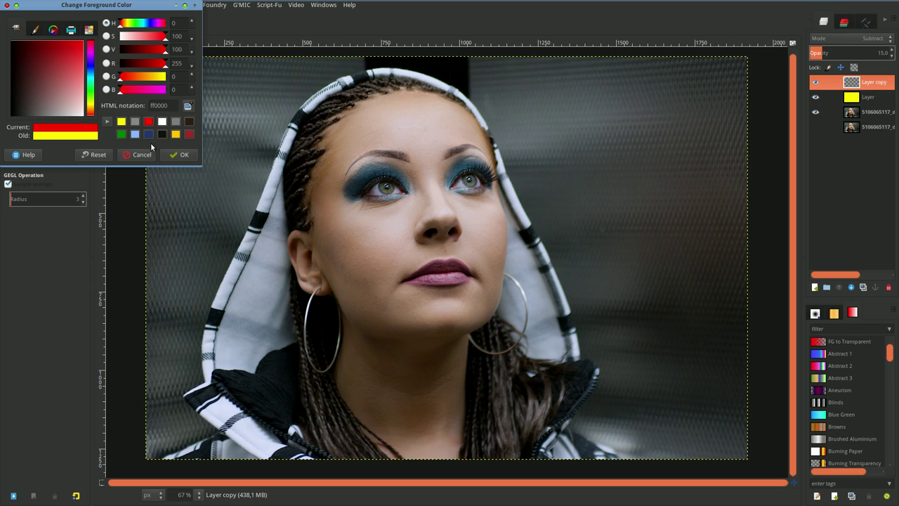
{"action": "left_click", "coordinate": [181, 154]}
{"action": "left_click_drag", "start_coordinate": [43, 137], "coordinate": [323, 191]}
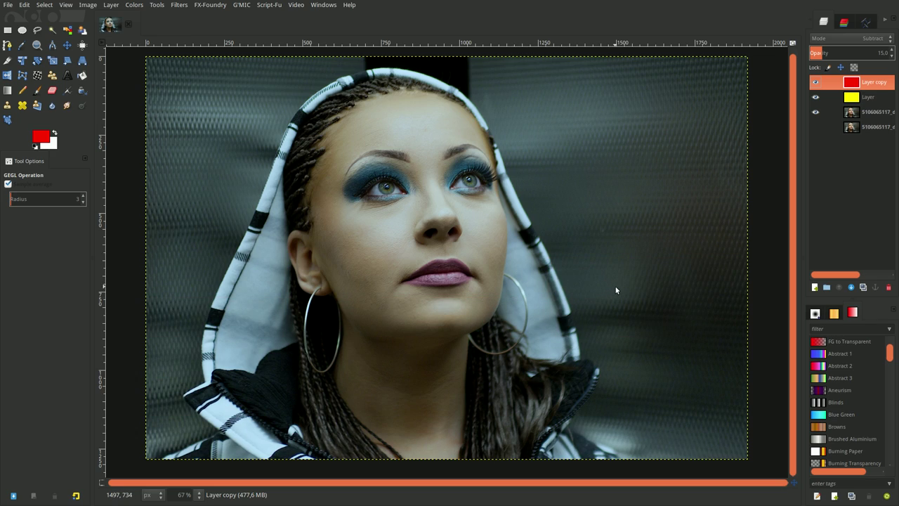
Step: Merge all visible layers into the portrait layer
{"action": "right_click", "coordinate": [868, 83]}
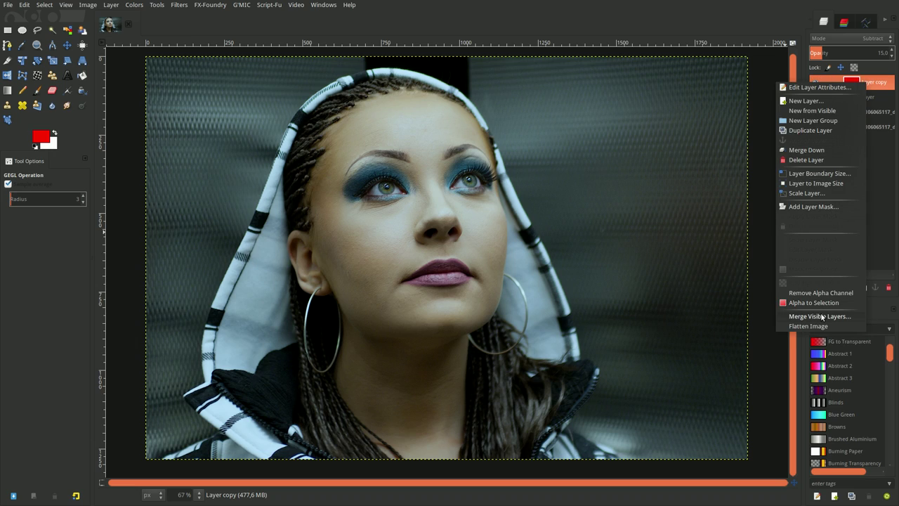
{"action": "left_click", "coordinate": [823, 316]}
{"action": "left_click", "coordinate": [855, 377]}
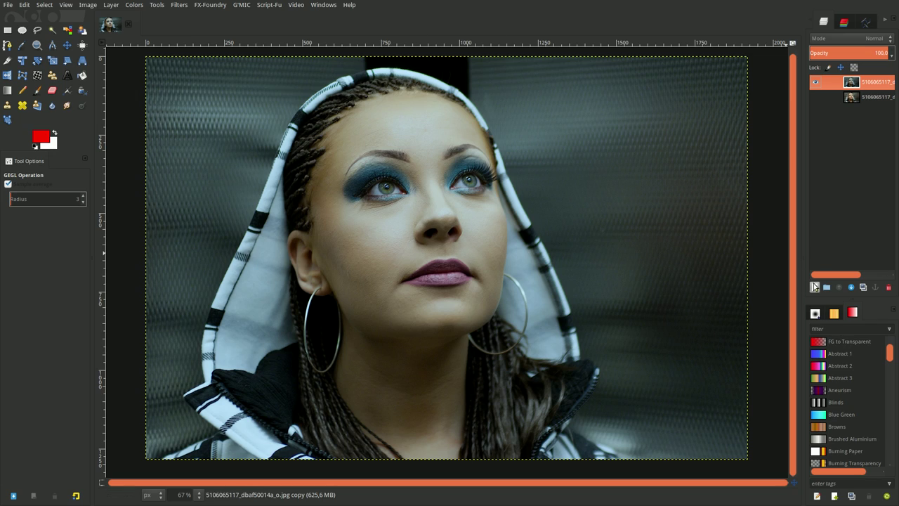
Step: Add a new transparent layer and fill it with mid-grey 898989
{"action": "left_click", "coordinate": [816, 287]}
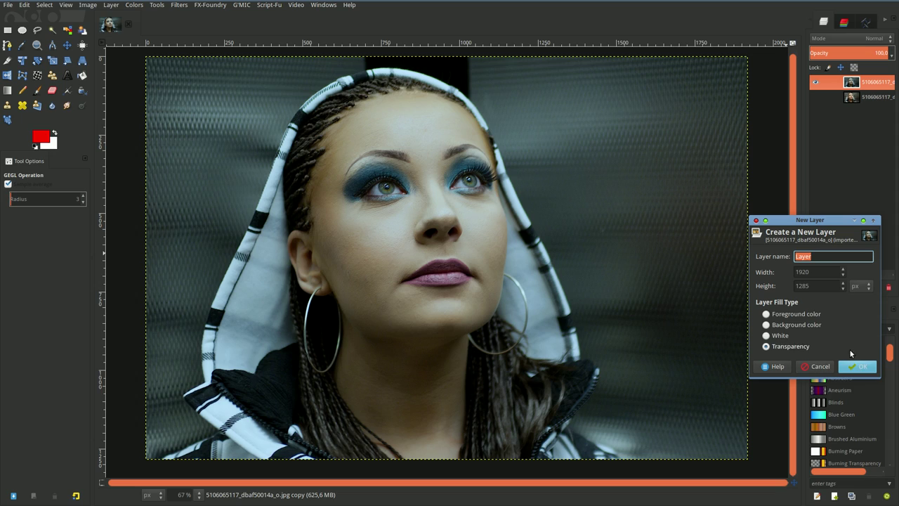
{"action": "left_click", "coordinate": [859, 368]}
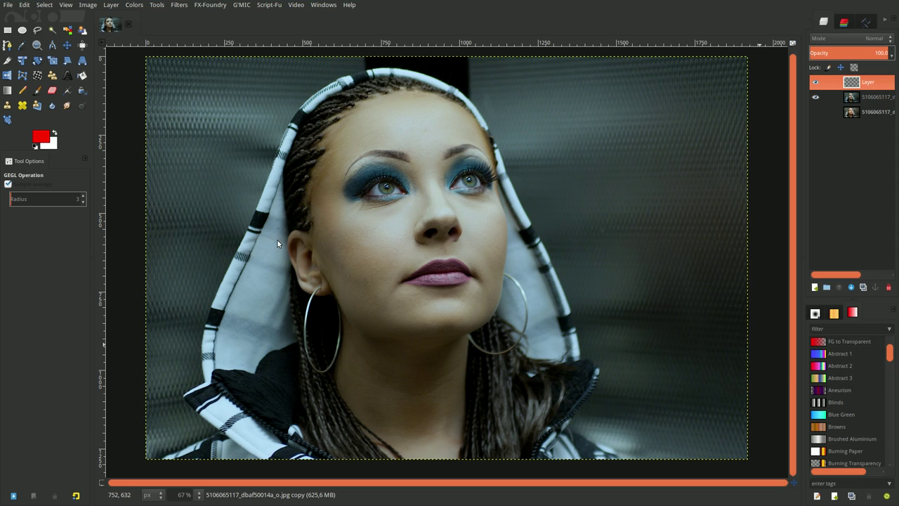
{"action": "left_click", "coordinate": [36, 145]}
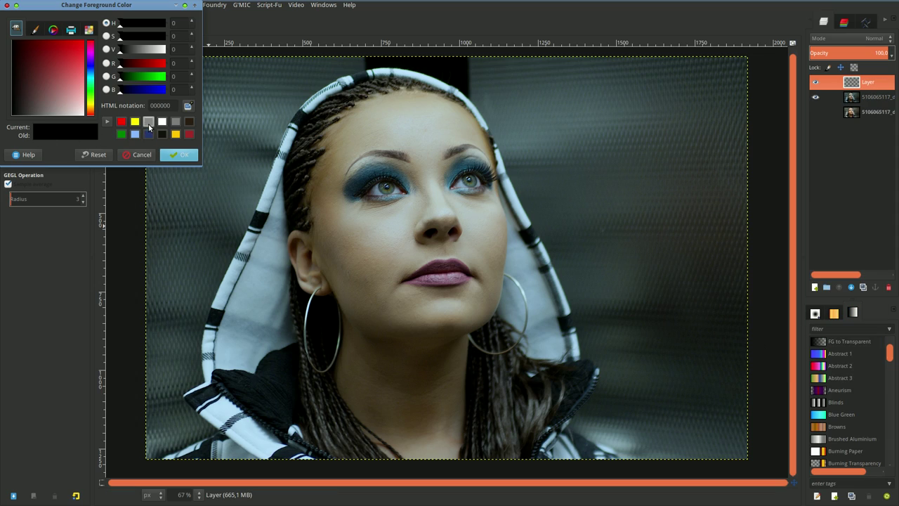
{"action": "left_click", "coordinate": [148, 121]}
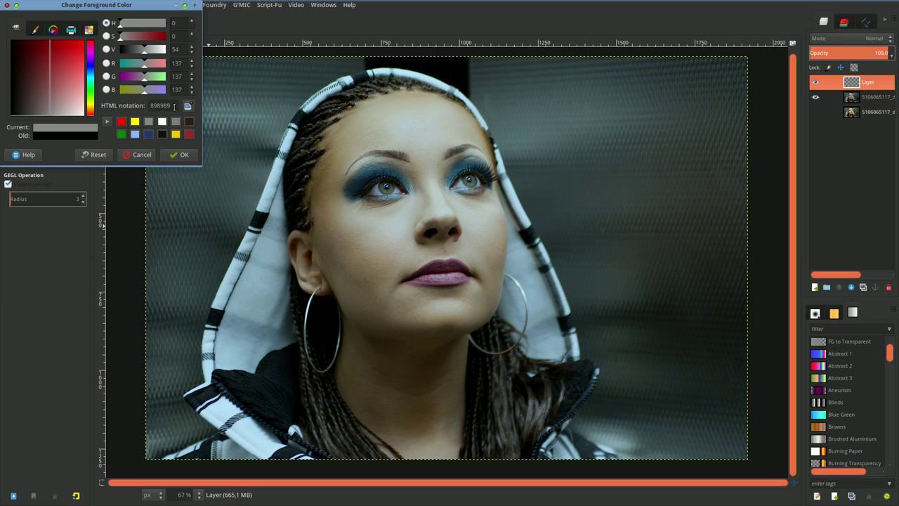
{"action": "left_click", "coordinate": [168, 105]}
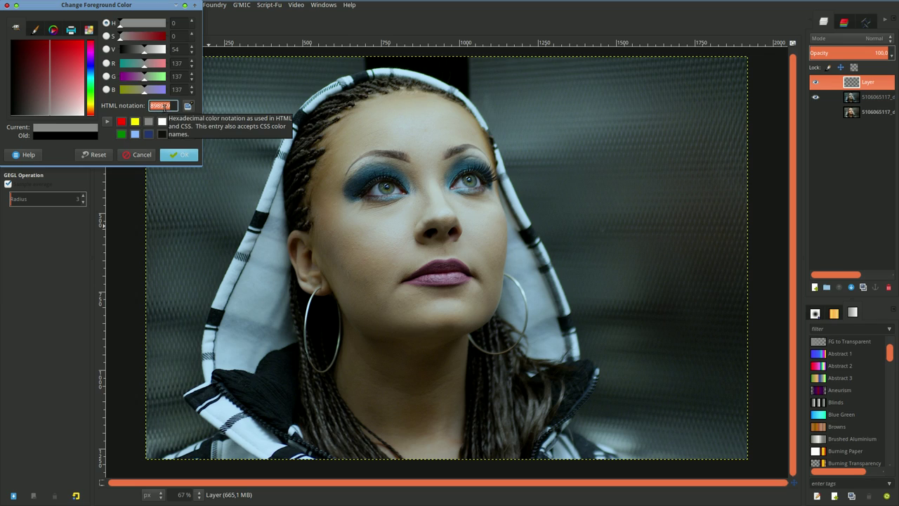
{"action": "left_click", "coordinate": [178, 154]}
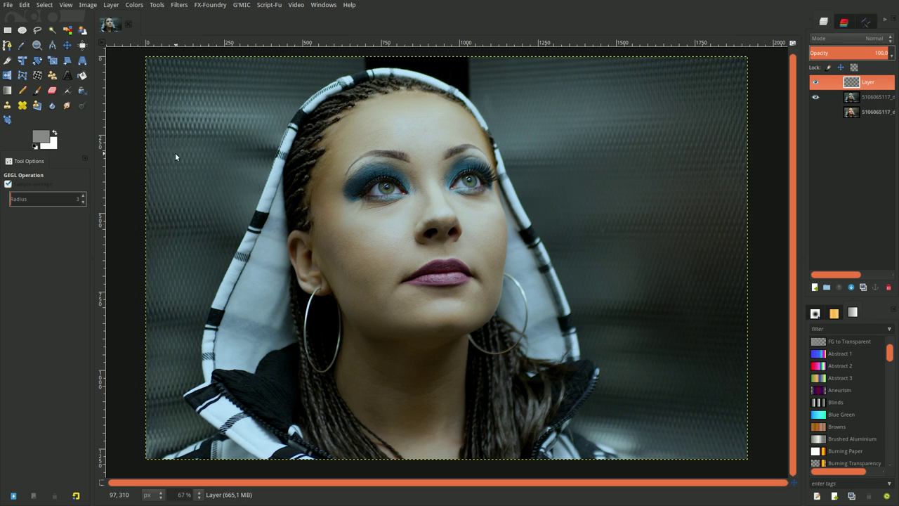
{"action": "left_click_drag", "start_coordinate": [35, 141], "coordinate": [225, 187]}
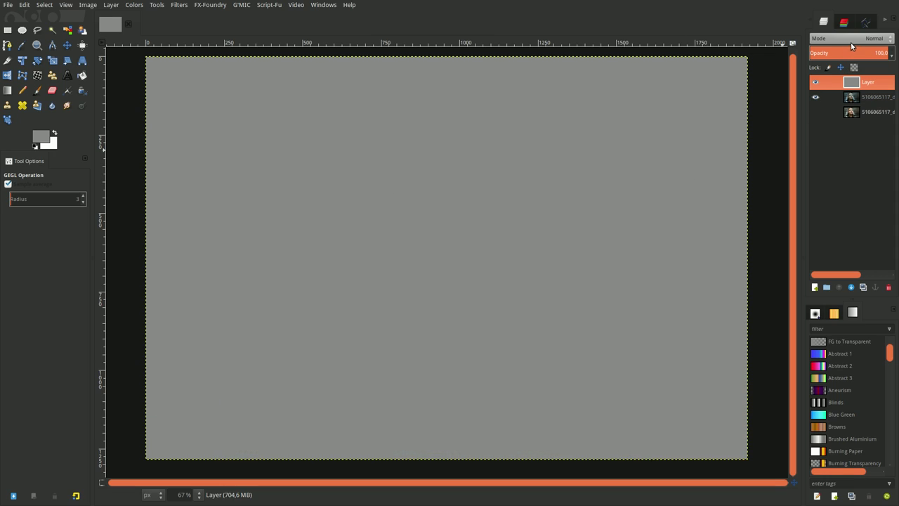
Step: Set the grey layer to Soft light mode and make white the foreground colour
{"action": "left_click", "coordinate": [854, 38]}
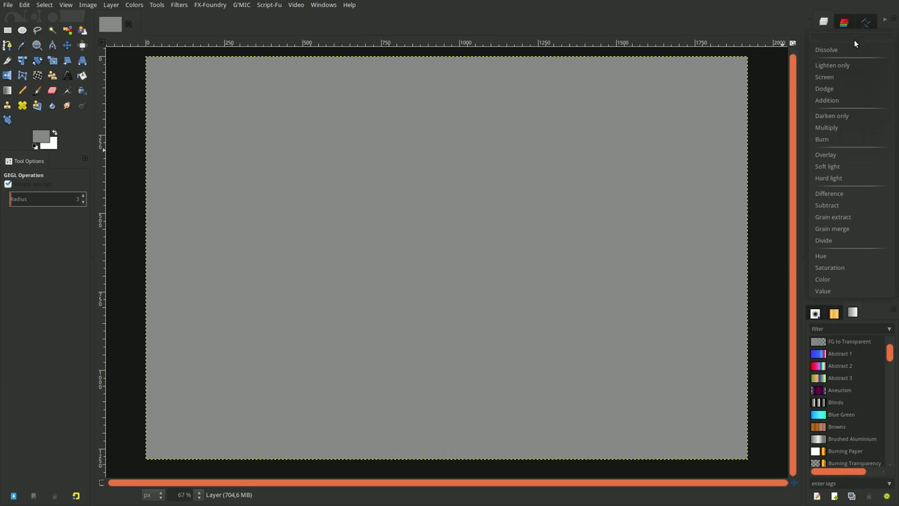
{"action": "left_click", "coordinate": [853, 170]}
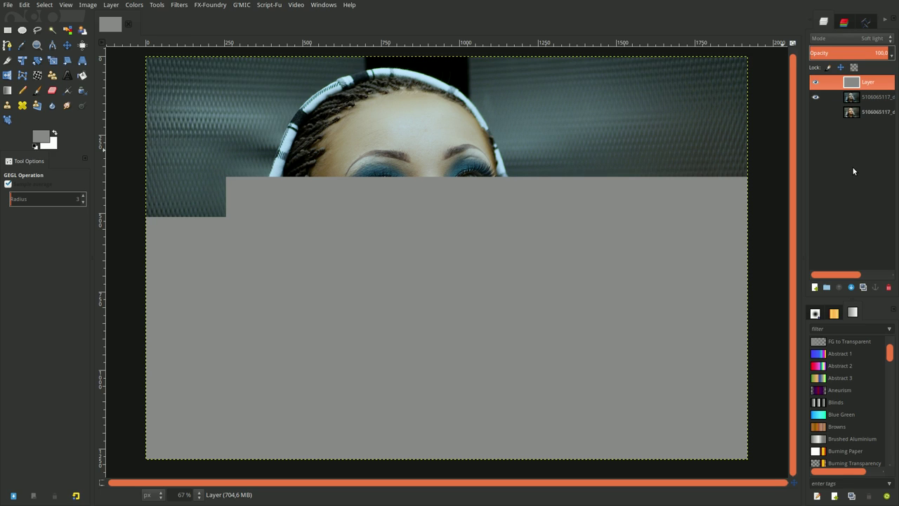
{"action": "left_click", "coordinate": [35, 146]}
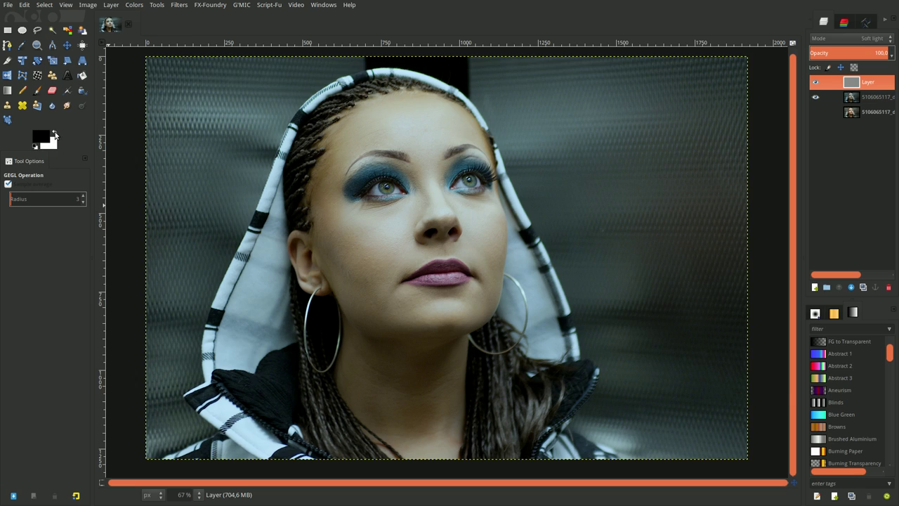
{"action": "left_click", "coordinate": [55, 133]}
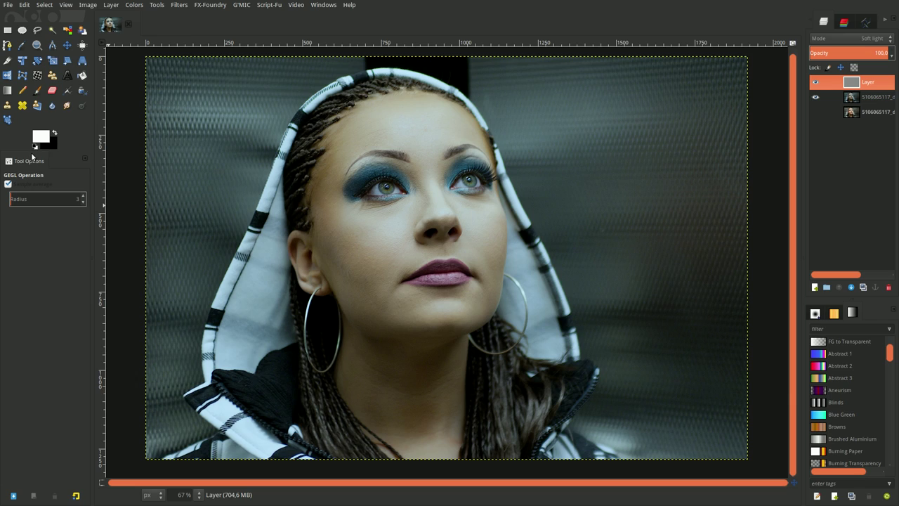
Step: Select the Paintbrush with the 2. Hardness 075 brush
{"action": "left_click", "coordinate": [39, 92]}
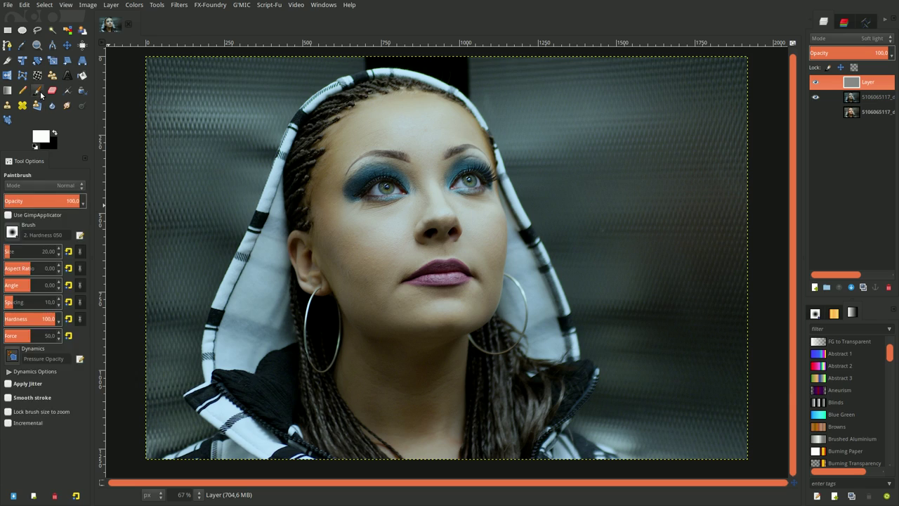
{"action": "left_click", "coordinate": [12, 232]}
{"action": "left_click", "coordinate": [22, 322]}
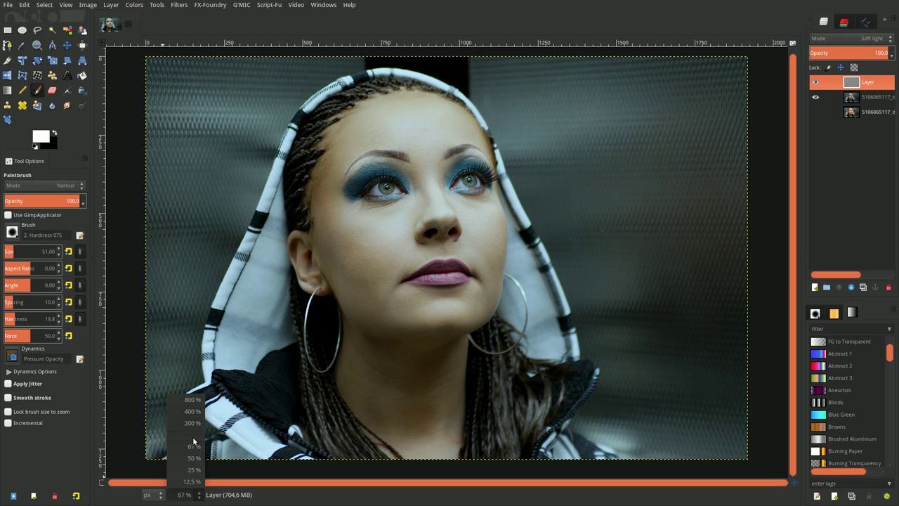
Step: Zoom to 200% on the eyes and shrink the brush size
{"action": "left_click", "coordinate": [192, 435]}
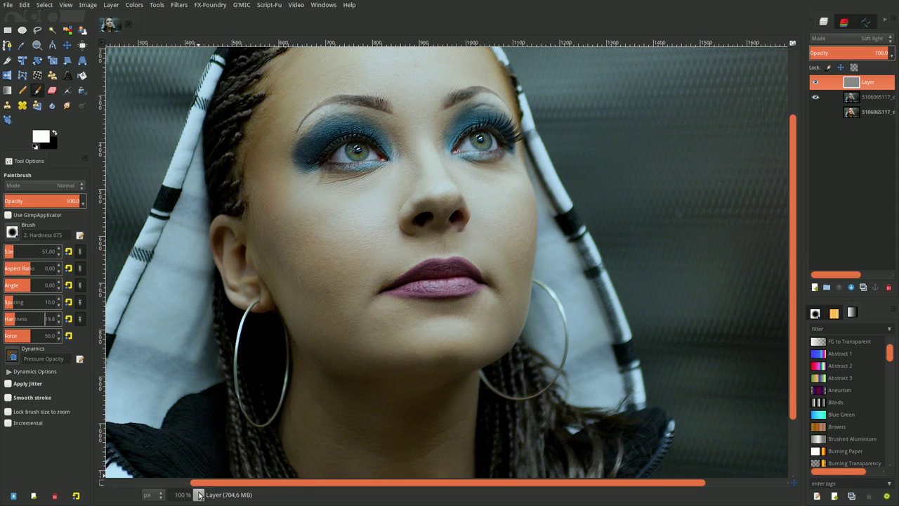
{"action": "left_click", "coordinate": [200, 495]}
{"action": "left_click", "coordinate": [185, 427]}
{"action": "key", "text": "2"}
{"action": "scroll", "coordinate": [265, 403], "scroll_direction": "up", "scroll_amount": 2}
{"action": "scroll", "coordinate": [114, 208], "scroll_direction": "up", "scroll_amount": 3}
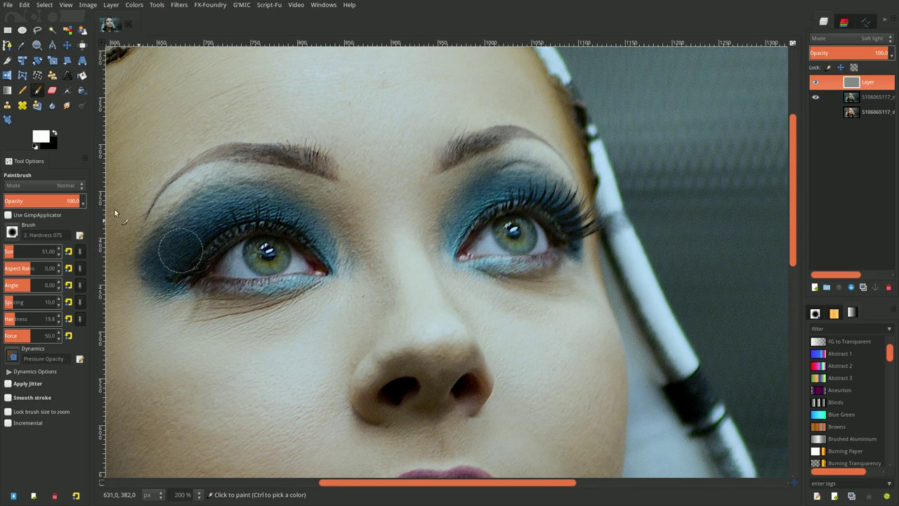
{"action": "left_click", "coordinate": [9, 251]}
{"action": "scroll", "coordinate": [23, 254], "scroll_direction": "down", "scroll_amount": 3}
Step: Paint white over the left eye's white and iris
{"action": "mouse_move", "coordinate": [245, 274]}
{"action": "left_mouse_down"}
{"action": "mouse_move", "coordinate": [237, 254]}
{"action": "mouse_move", "coordinate": [309, 265]}
{"action": "left_mouse_up"}
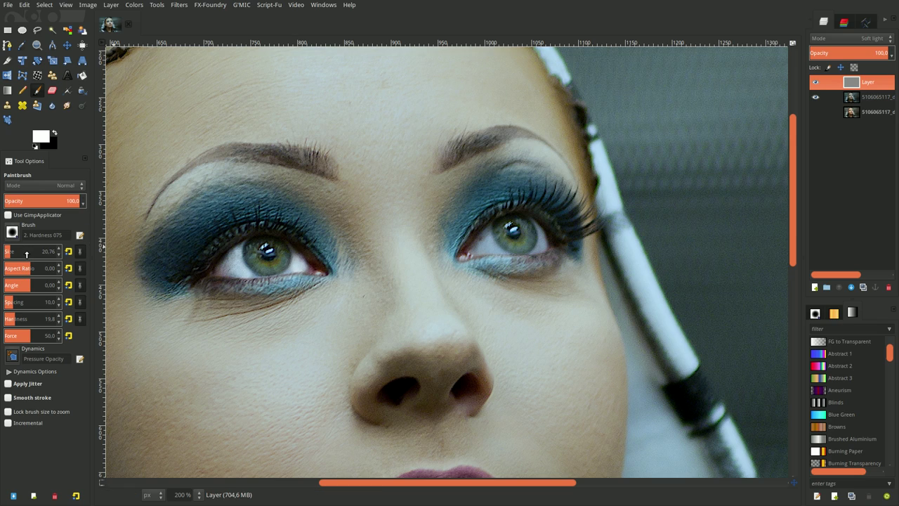
{"action": "scroll", "coordinate": [27, 254], "scroll_direction": "down", "scroll_amount": 4}
{"action": "scroll", "coordinate": [27, 254], "scroll_direction": "down", "scroll_amount": 1}
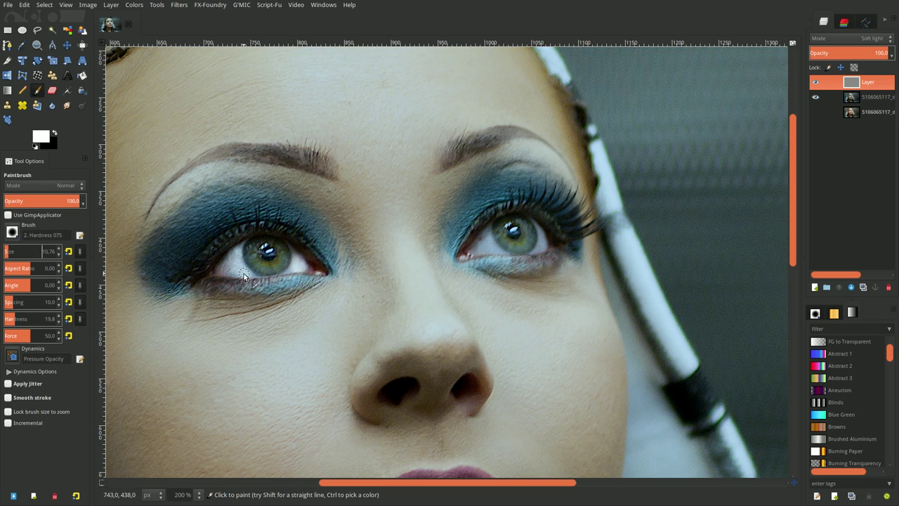
{"action": "left_click_drag", "start_coordinate": [254, 273], "coordinate": [230, 274]}
{"action": "left_click_drag", "start_coordinate": [232, 254], "coordinate": [246, 243]}
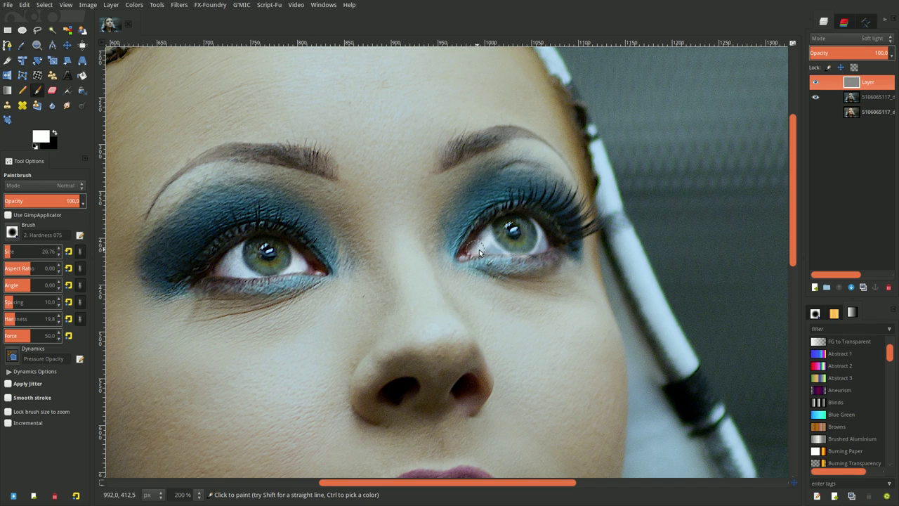
Step: Paint white over the right eye's white, then fit the whole image in the window
{"action": "left_click_drag", "start_coordinate": [479, 251], "coordinate": [495, 250]}
{"action": "left_click_drag", "start_coordinate": [502, 255], "coordinate": [534, 242]}
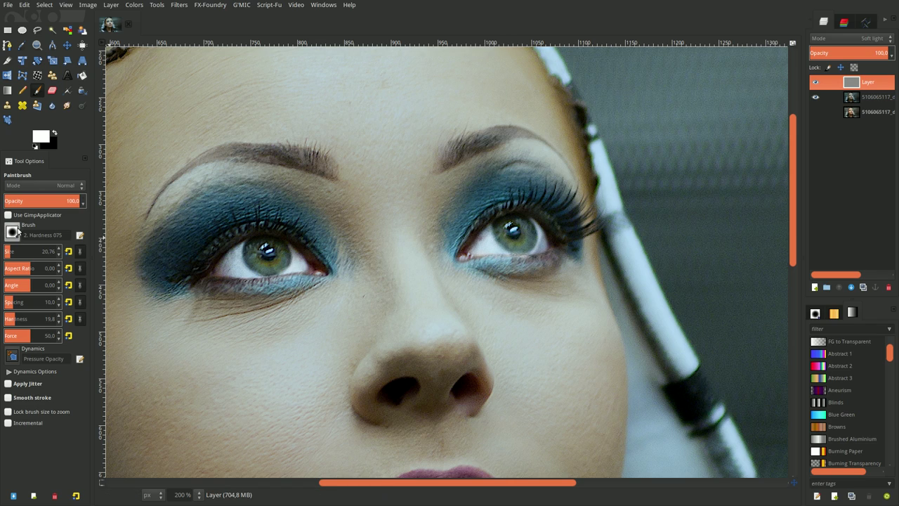
{"action": "scroll", "coordinate": [29, 254], "scroll_direction": "down", "scroll_amount": 3}
{"action": "scroll", "coordinate": [29, 254], "scroll_direction": "down", "scroll_amount": 4}
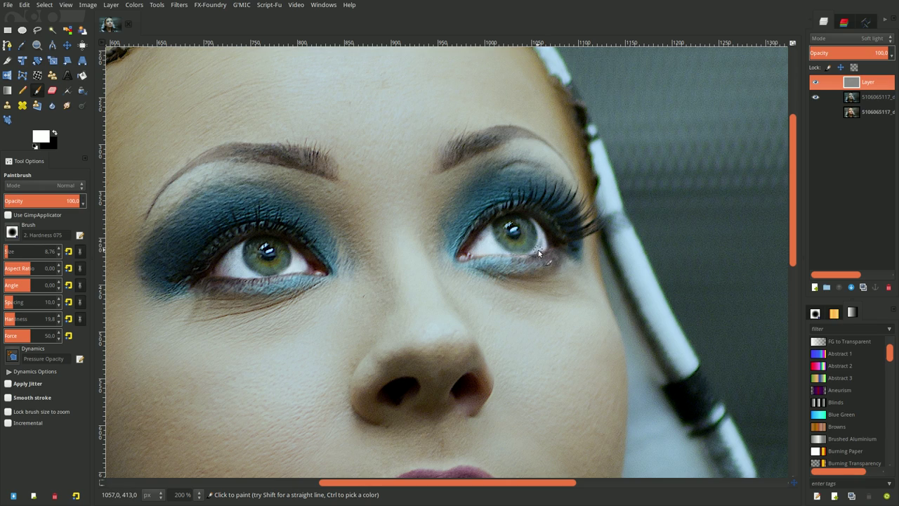
{"action": "left_click_drag", "start_coordinate": [538, 249], "coordinate": [537, 252]}
{"action": "left_click", "coordinate": [199, 494]}
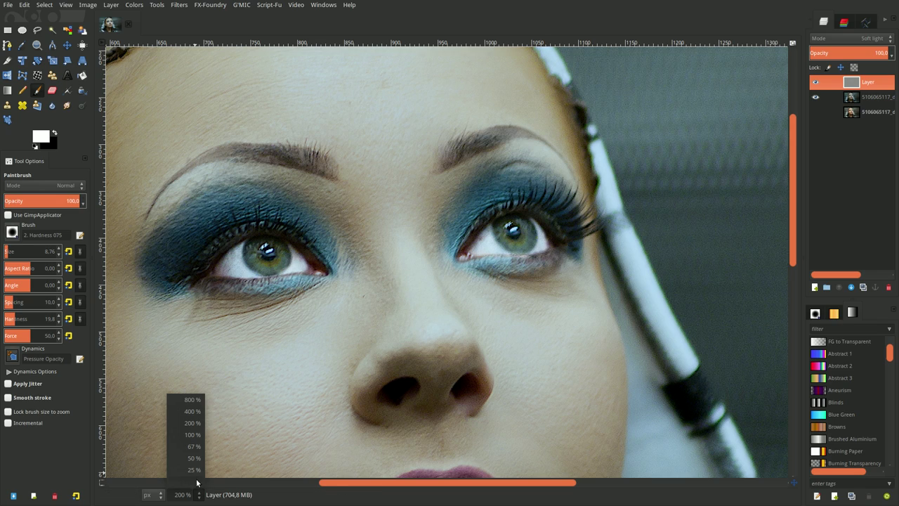
{"action": "key", "text": "Escape"}
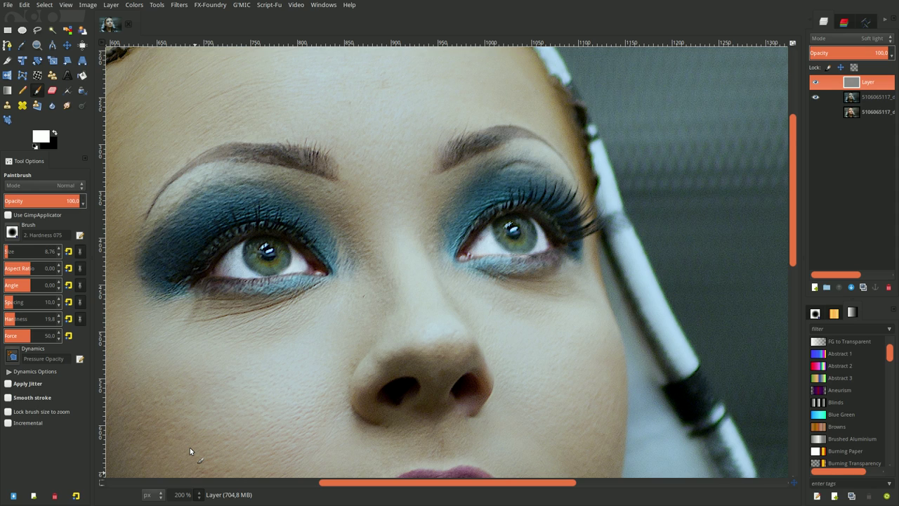
{"action": "key", "text": "shift+ctrl+j"}
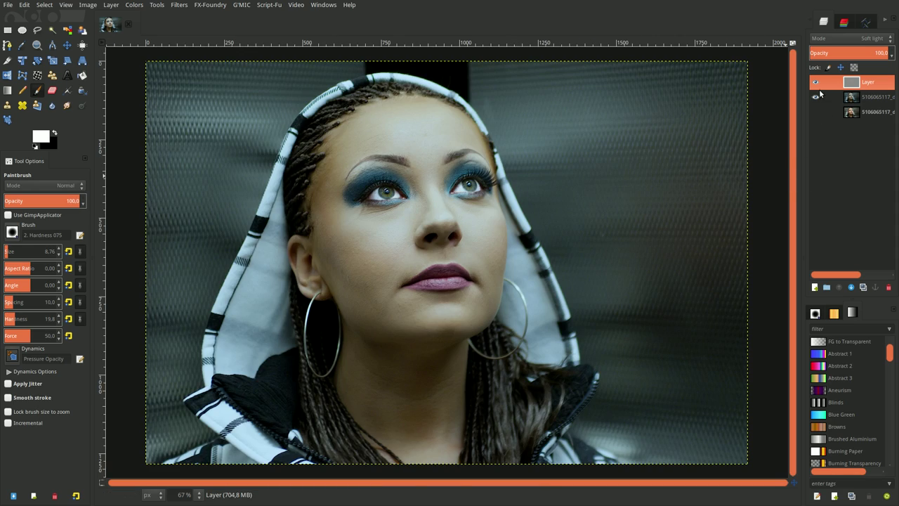
Step: Toggle the soft-light layer on and off to compare, then merge it down into the photo
{"action": "left_click", "coordinate": [815, 82]}
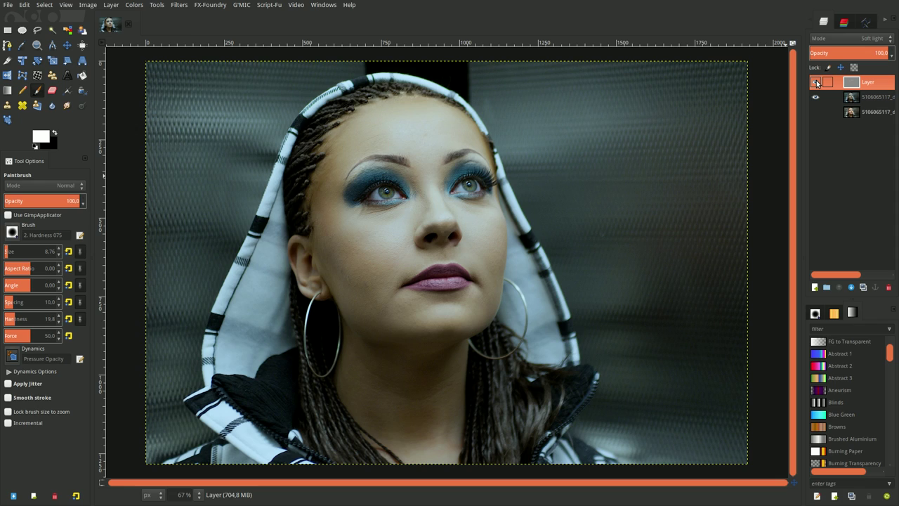
{"action": "left_click", "coordinate": [815, 83]}
{"action": "left_click", "coordinate": [816, 82]}
{"action": "left_click", "coordinate": [817, 83]}
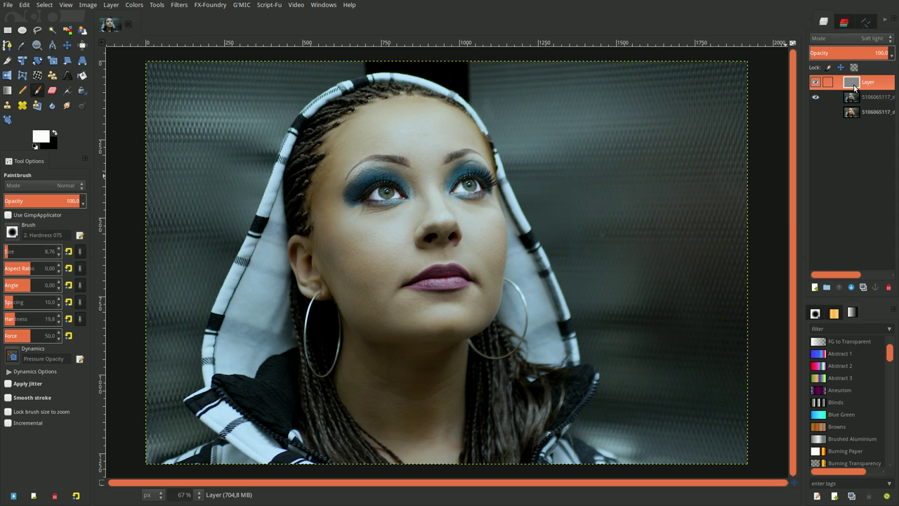
{"action": "right_click", "coordinate": [858, 84]}
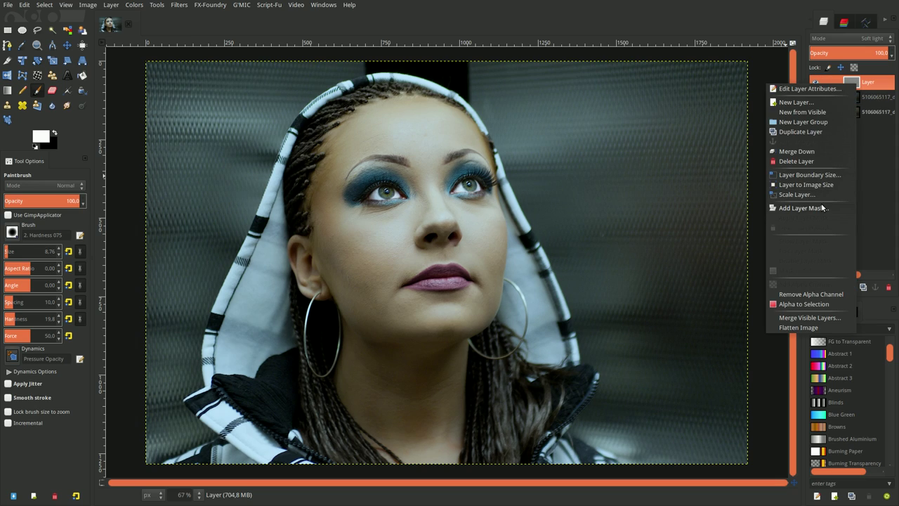
{"action": "key", "text": "Escape"}
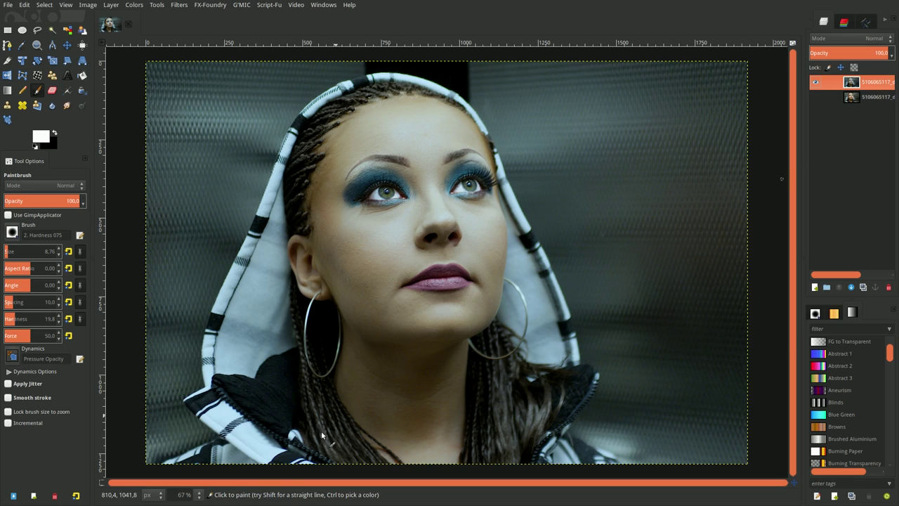
Step: Zoom to 200%, enable Quick Mask, reset colours to black and white, and pick the Eraser
{"action": "left_click", "coordinate": [195, 498]}
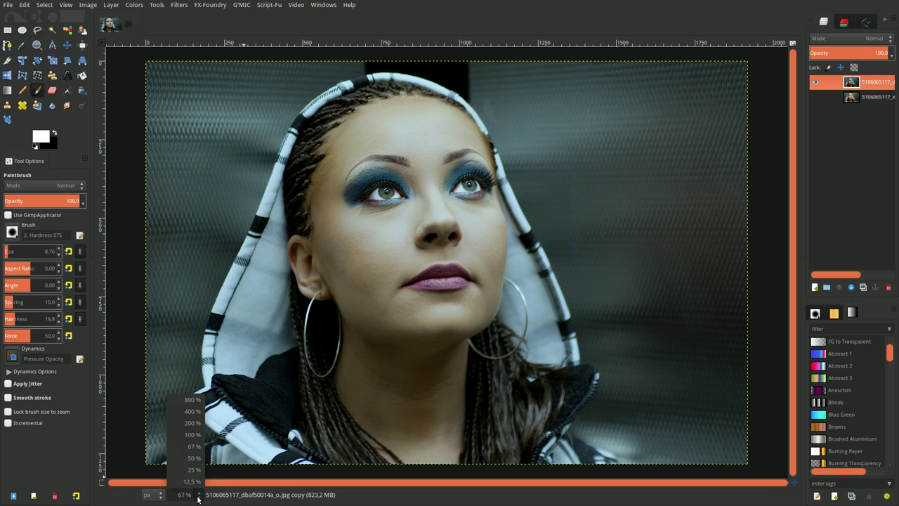
{"action": "left_click", "coordinate": [195, 429]}
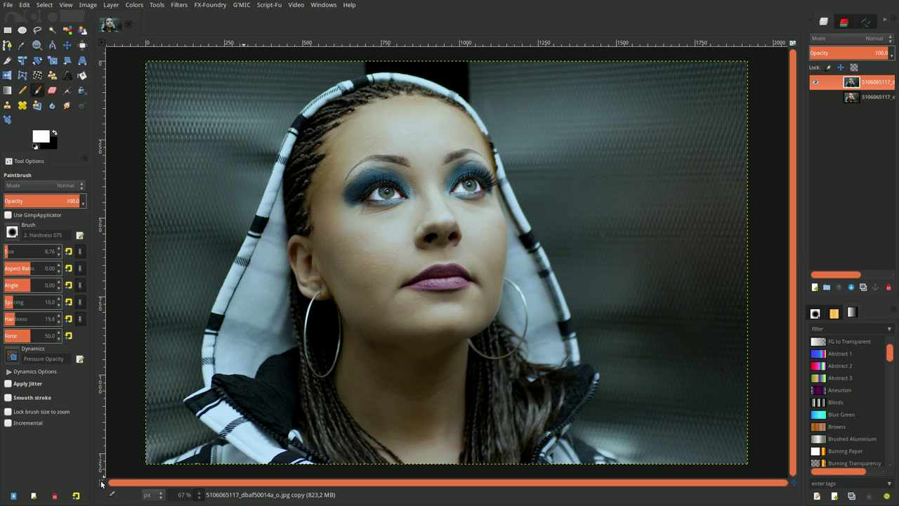
{"action": "key", "text": "2"}
{"action": "scroll", "coordinate": [197, 429], "scroll_direction": "up", "scroll_amount": 3}
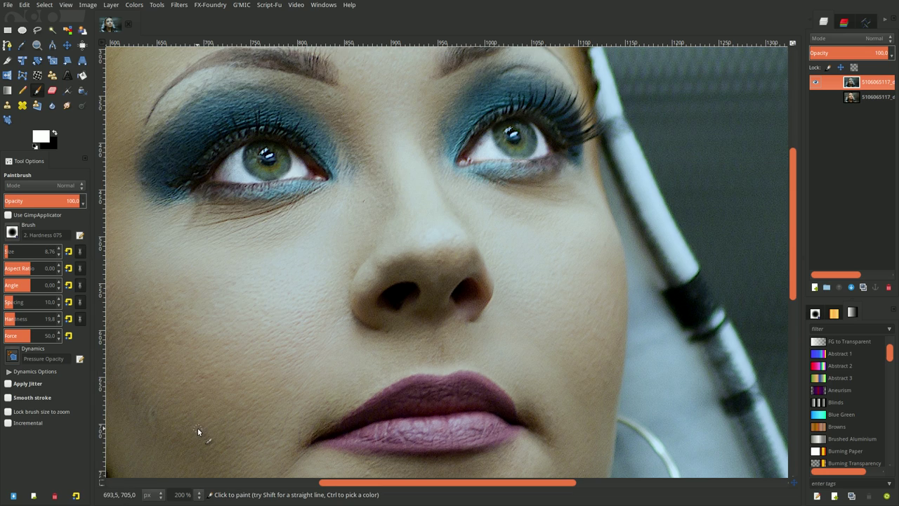
{"action": "left_click", "coordinate": [102, 482]}
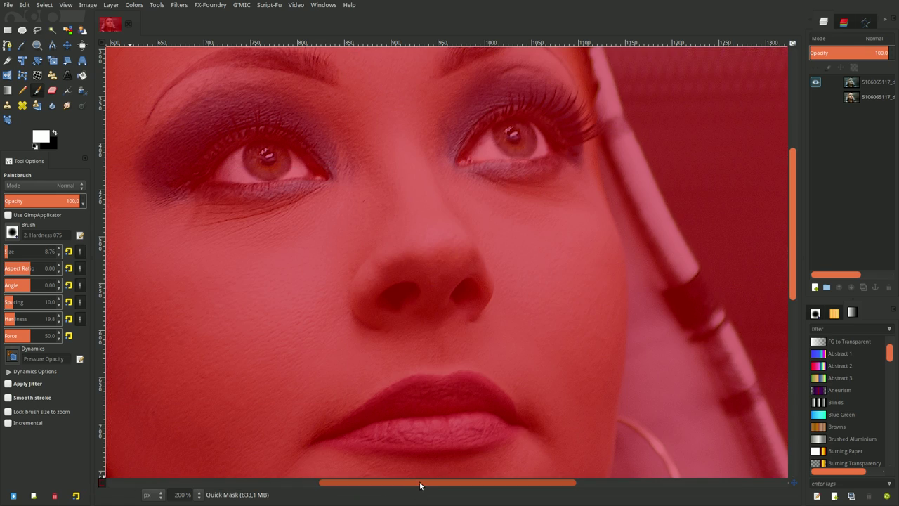
{"action": "left_click_drag", "start_coordinate": [419, 482], "coordinate": [385, 482]}
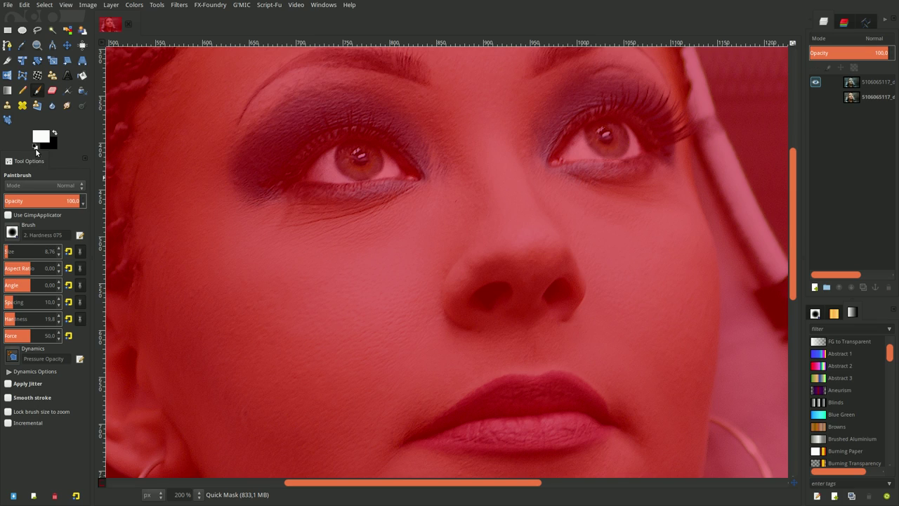
{"action": "left_click", "coordinate": [36, 147]}
{"action": "left_click", "coordinate": [51, 90]}
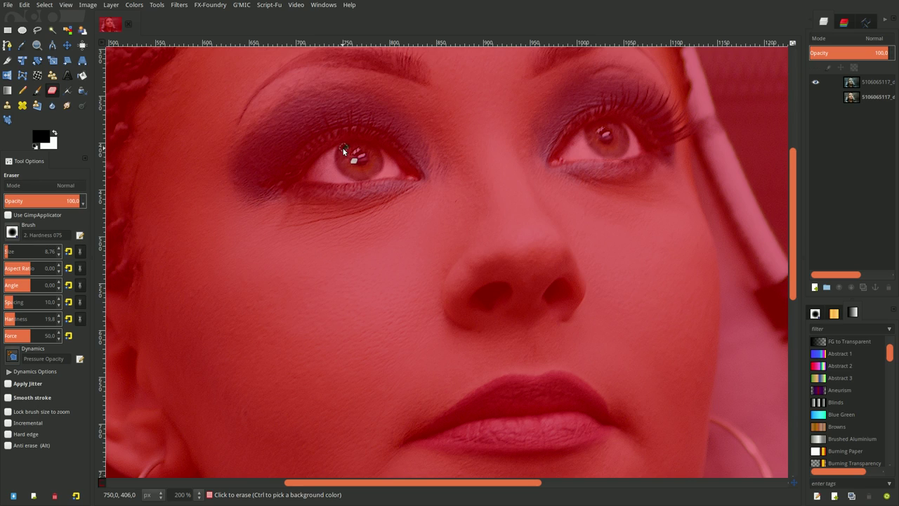
Step: Erase the quick mask over both irises with a larger, harder eraser and convert it to a selection
{"action": "left_click", "coordinate": [343, 149]}
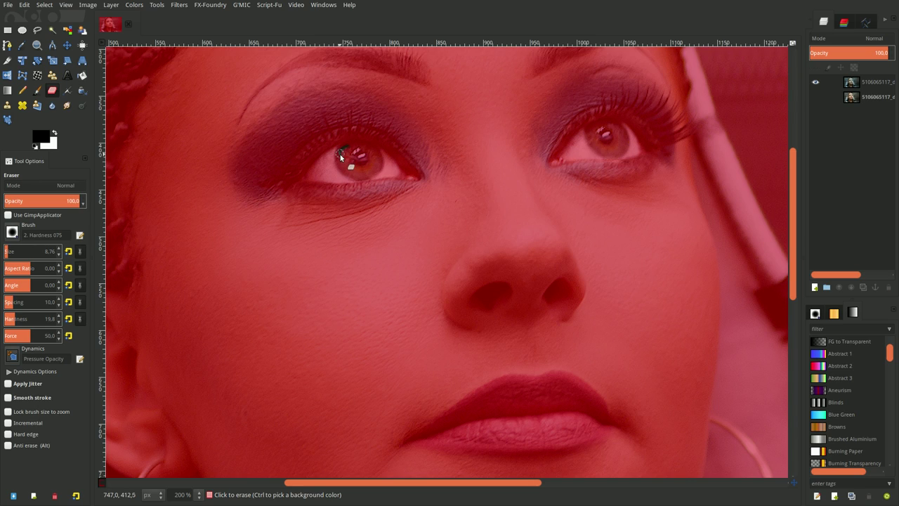
{"action": "left_click", "coordinate": [20, 319]}
{"action": "left_click", "coordinate": [9, 250]}
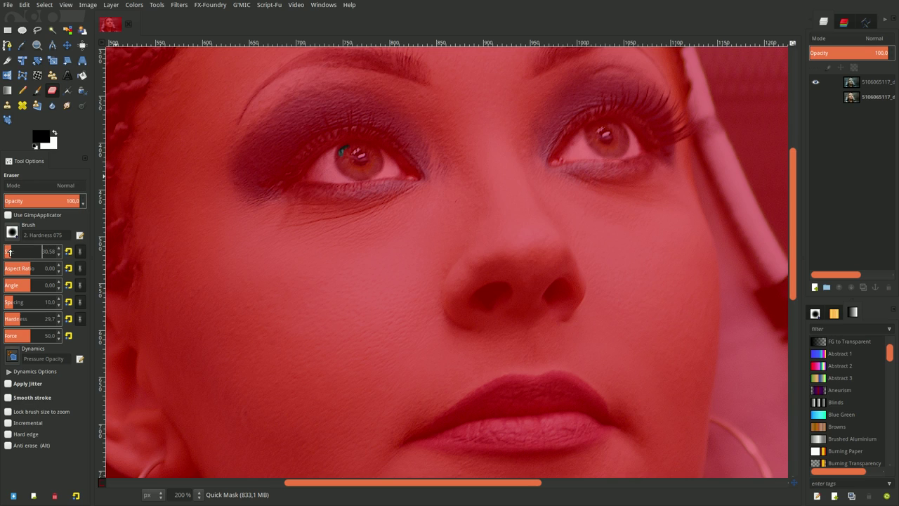
{"action": "mouse_move", "coordinate": [334, 167]}
{"action": "left_mouse_down"}
{"action": "mouse_move", "coordinate": [351, 158]}
{"action": "mouse_move", "coordinate": [347, 147]}
{"action": "mouse_move", "coordinate": [345, 166]}
{"action": "left_mouse_up"}
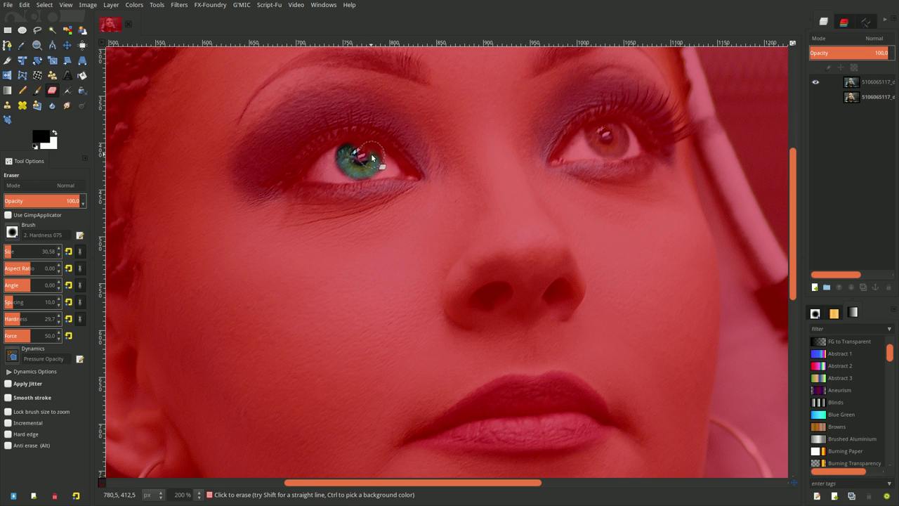
{"action": "mouse_move", "coordinate": [371, 153]}
{"action": "left_mouse_down"}
{"action": "mouse_move", "coordinate": [347, 152]}
{"action": "mouse_move", "coordinate": [371, 166]}
{"action": "left_mouse_up"}
{"action": "left_click_drag", "start_coordinate": [614, 137], "coordinate": [590, 138]}
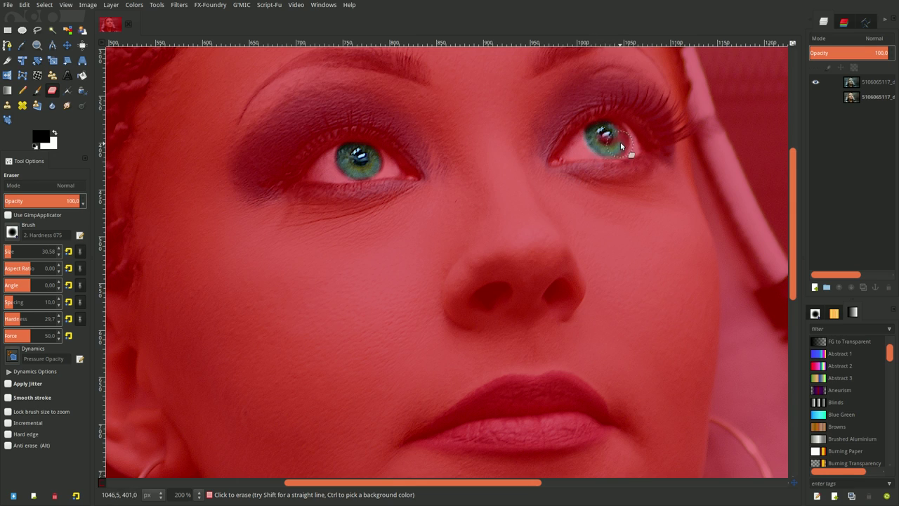
{"action": "left_click_drag", "start_coordinate": [616, 133], "coordinate": [612, 132]}
{"action": "left_click", "coordinate": [100, 482]}
Step: Fit the image in the window and apply a Curves adjustment raising the shadows
{"action": "left_click", "coordinate": [100, 482]}
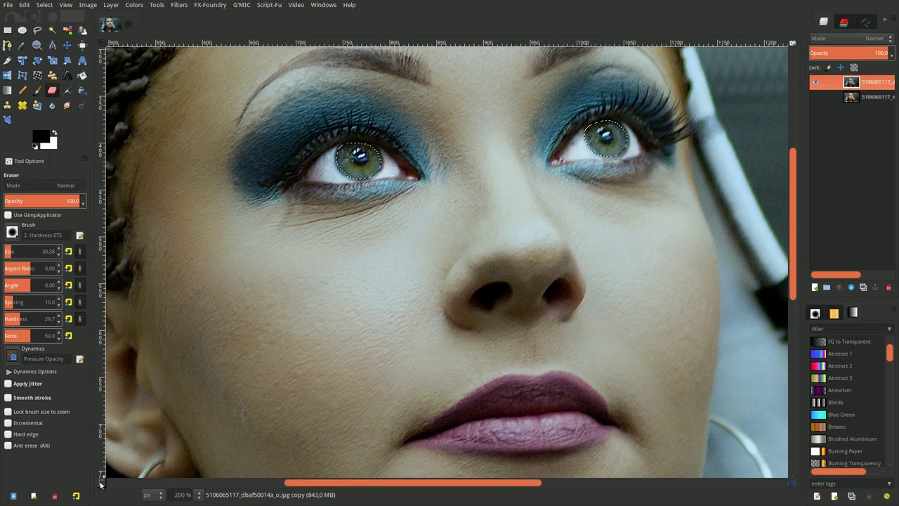
{"action": "left_click", "coordinate": [198, 495]}
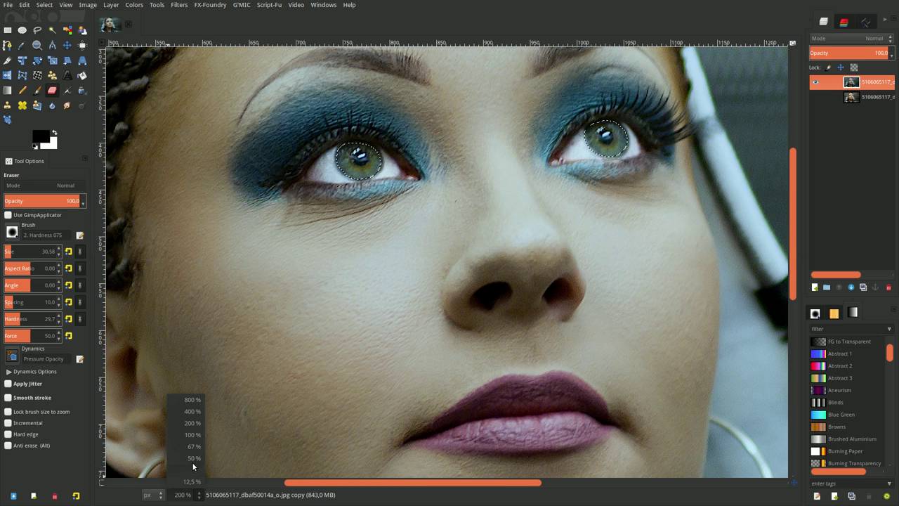
{"action": "key", "text": "Escape"}
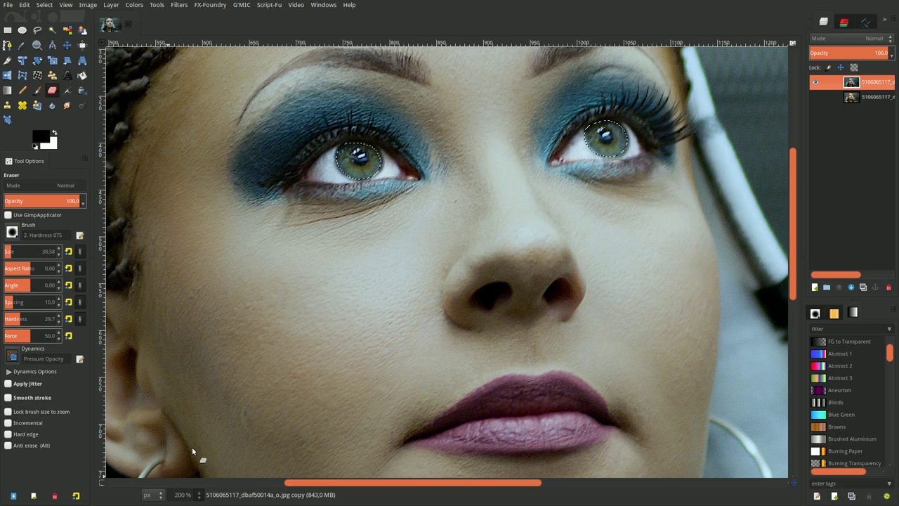
{"action": "key", "text": "shift+ctrl+j"}
{"action": "left_click", "coordinate": [134, 5]}
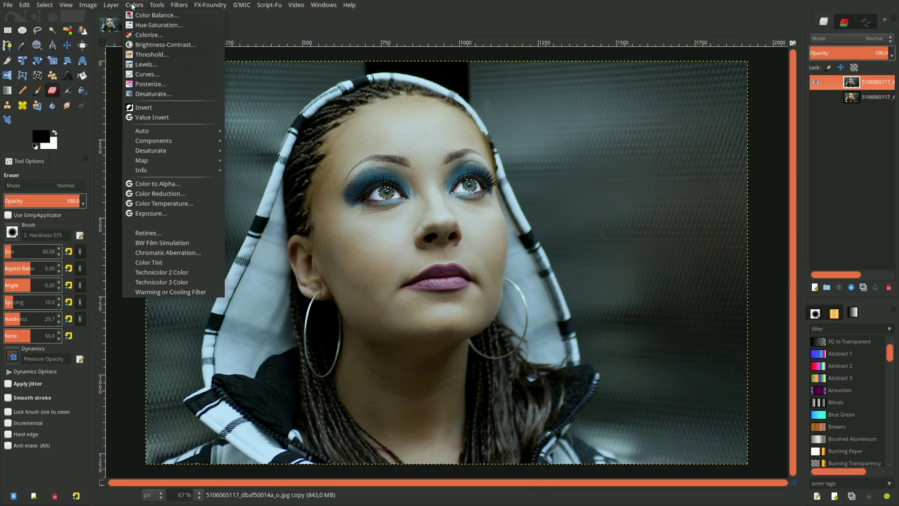
{"action": "left_click", "coordinate": [146, 73]}
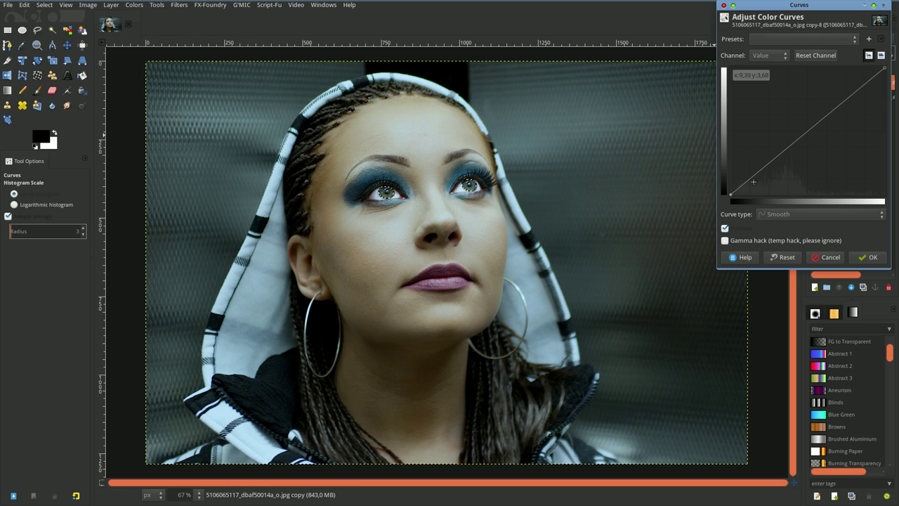
{"action": "mouse_move", "coordinate": [748, 181]}
{"action": "left_mouse_down"}
{"action": "mouse_move", "coordinate": [752, 171]}
{"action": "mouse_move", "coordinate": [746, 178]}
{"action": "mouse_move", "coordinate": [759, 184]}
{"action": "mouse_move", "coordinate": [730, 143]}
{"action": "mouse_move", "coordinate": [746, 175]}
{"action": "mouse_move", "coordinate": [739, 182]}
{"action": "left_mouse_up"}
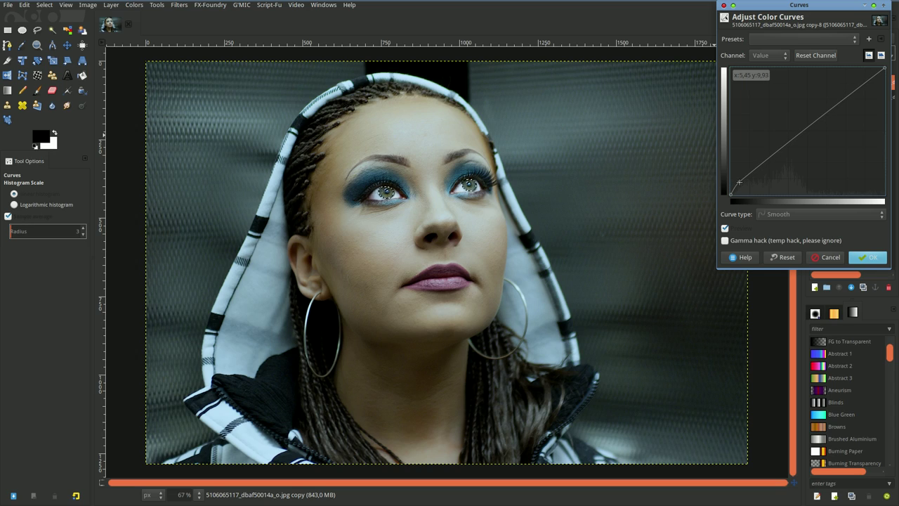
{"action": "left_click", "coordinate": [867, 257]}
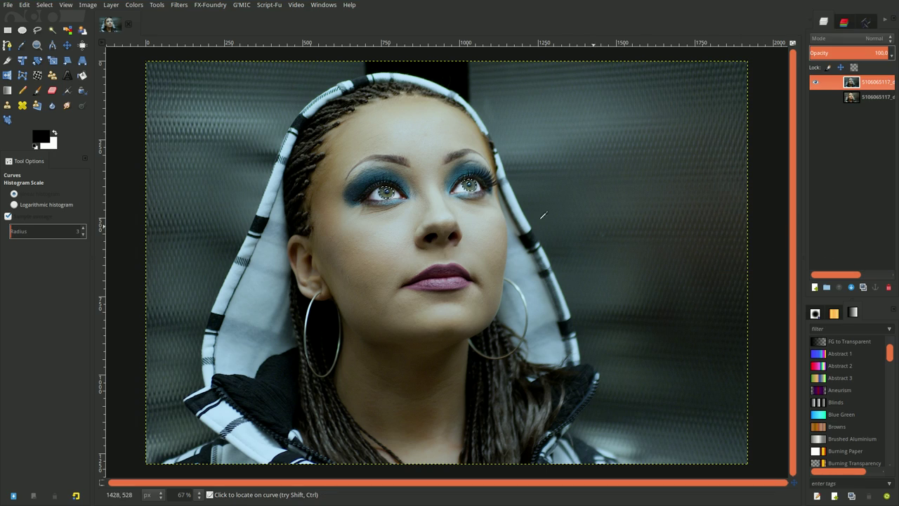
Step: Clear the selection and toggle the top layer's visibility to compare with the original
{"action": "left_click", "coordinate": [44, 5]}
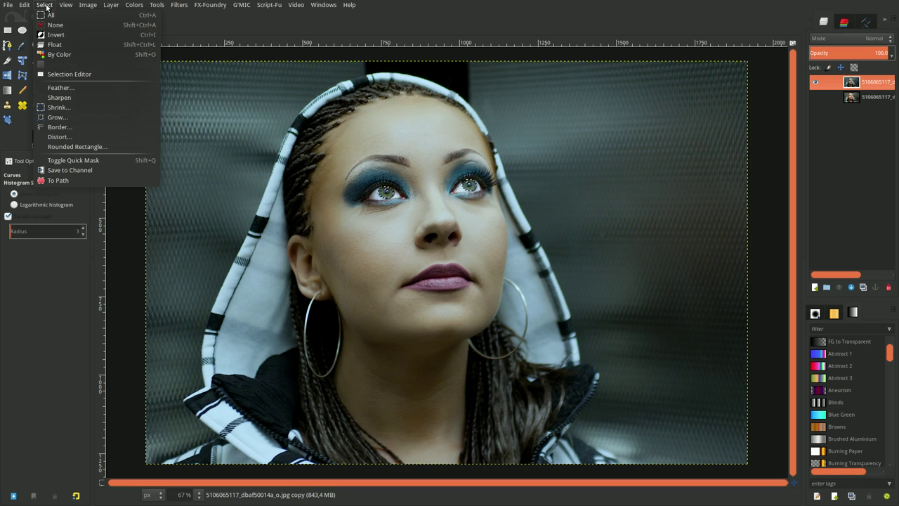
{"action": "left_click", "coordinate": [53, 26]}
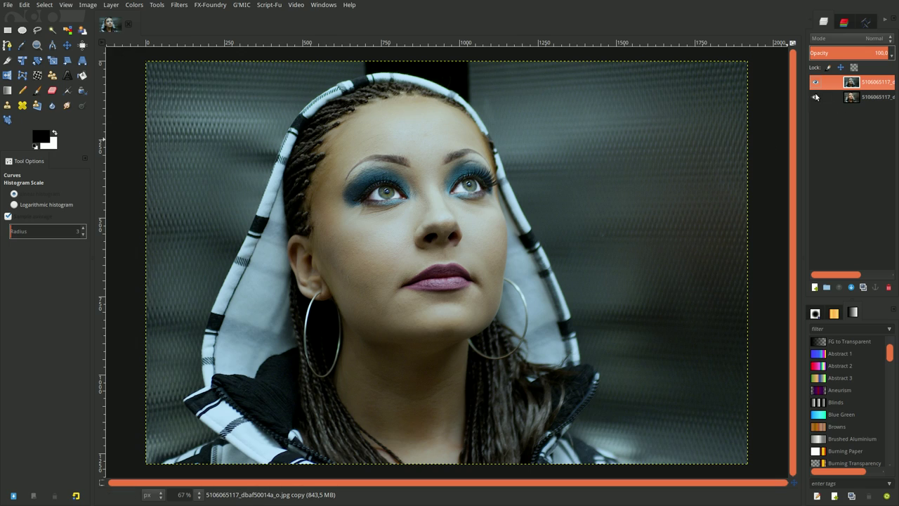
{"action": "left_click", "coordinate": [815, 83]}
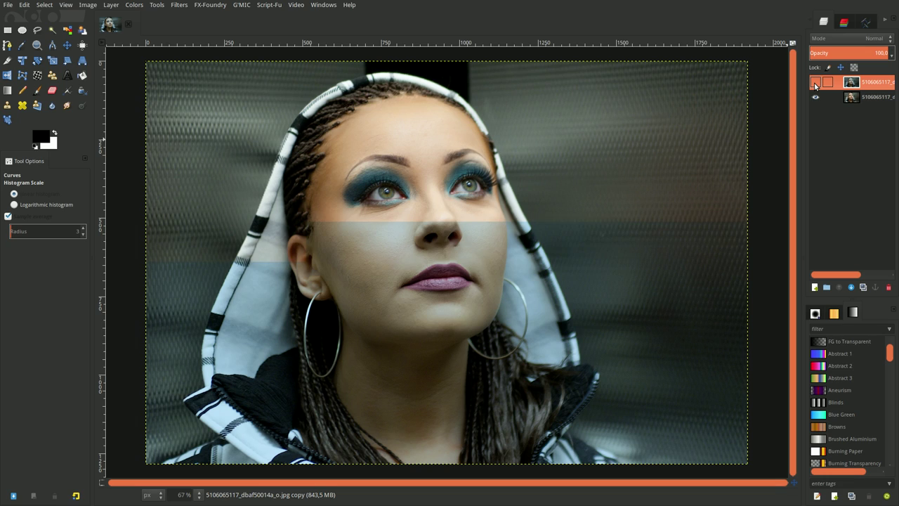
{"action": "left_click", "coordinate": [816, 83]}
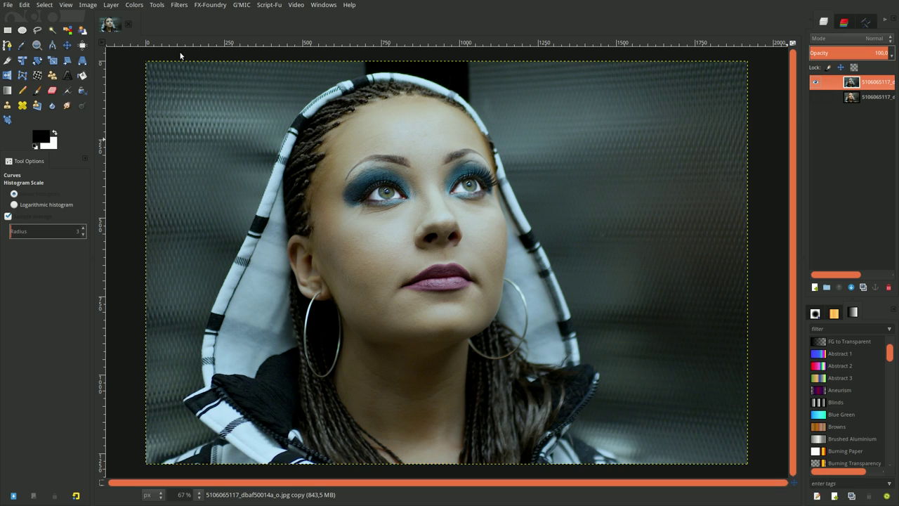
{"action": "left_click", "coordinate": [179, 7]}
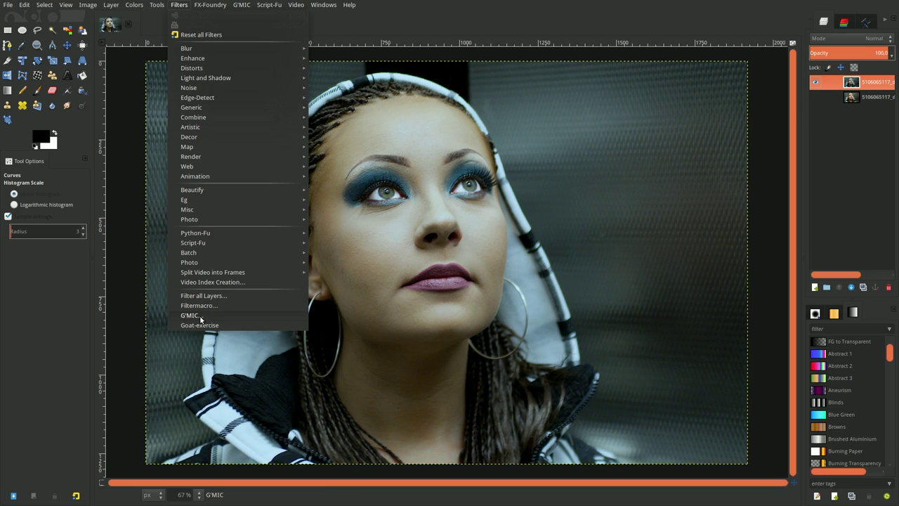
Step: Launch G'MIC with a Gross preview and choose the Details > Freaky details filter
{"action": "left_click", "coordinate": [201, 318]}
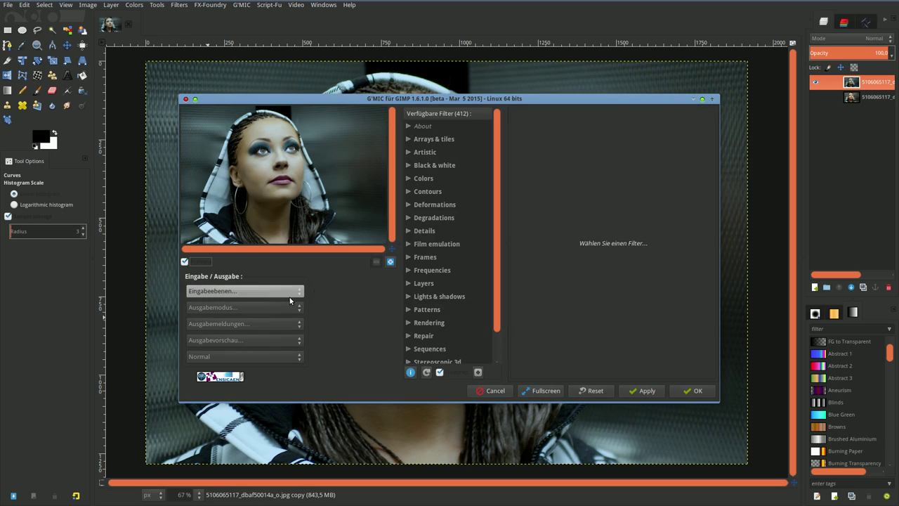
{"action": "left_click", "coordinate": [216, 355]}
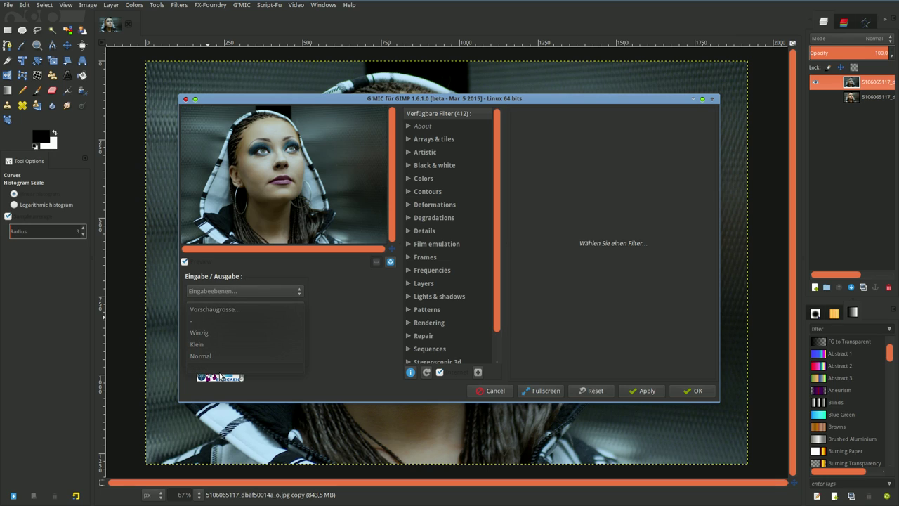
{"action": "left_click", "coordinate": [221, 370]}
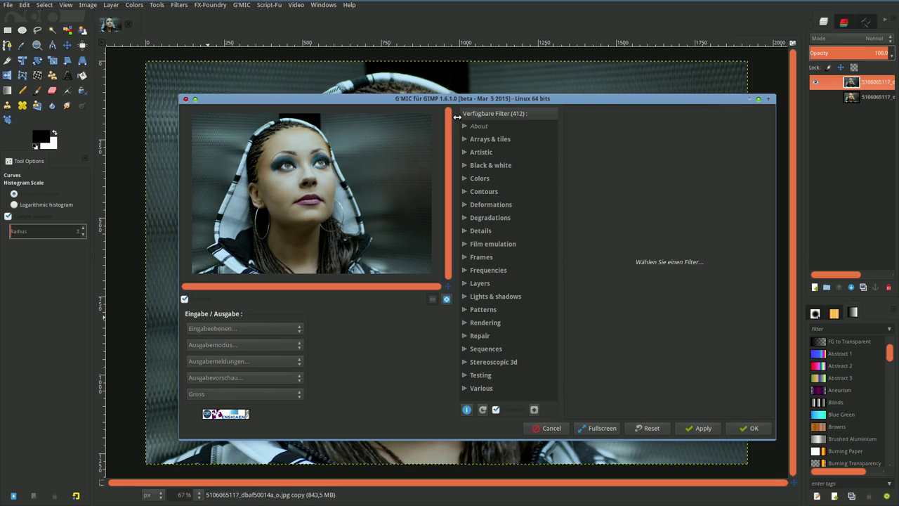
{"action": "left_click_drag", "start_coordinate": [473, 104], "coordinate": [435, 85]}
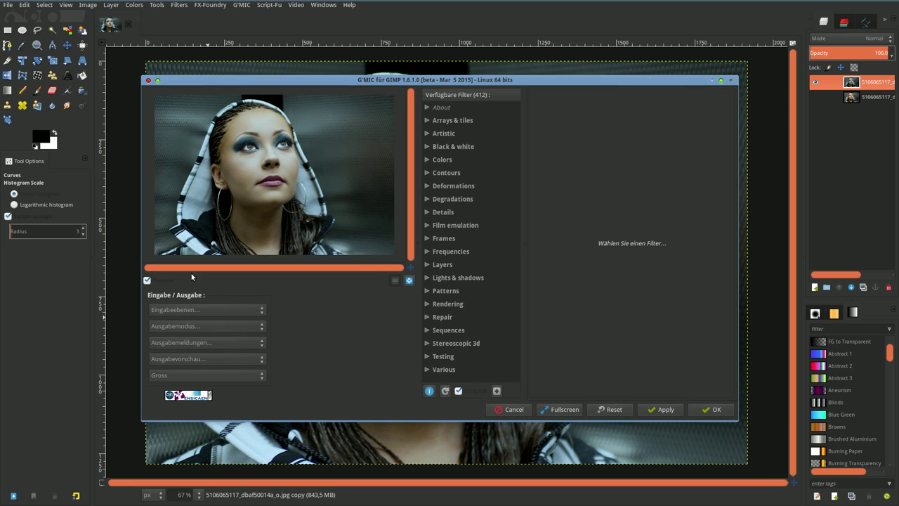
{"action": "left_click", "coordinate": [427, 212]}
{"action": "left_click", "coordinate": [458, 266]}
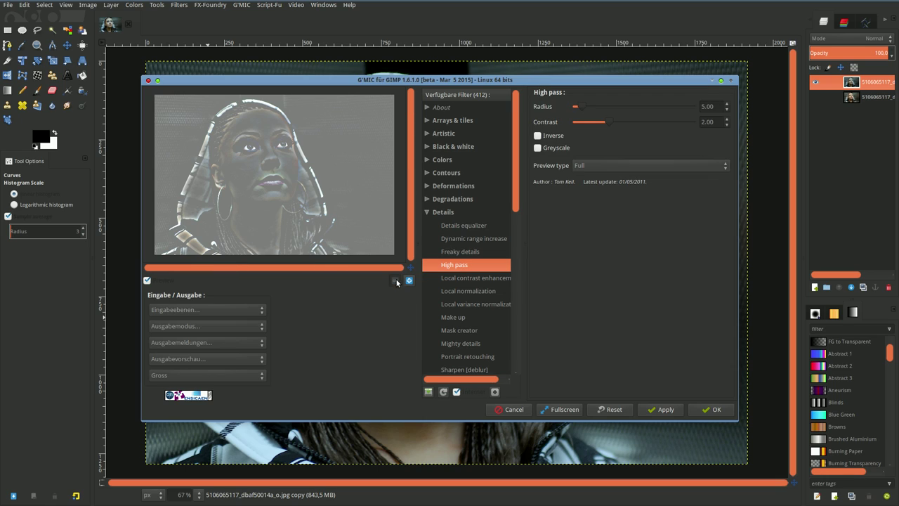
{"action": "left_click", "coordinate": [460, 253]}
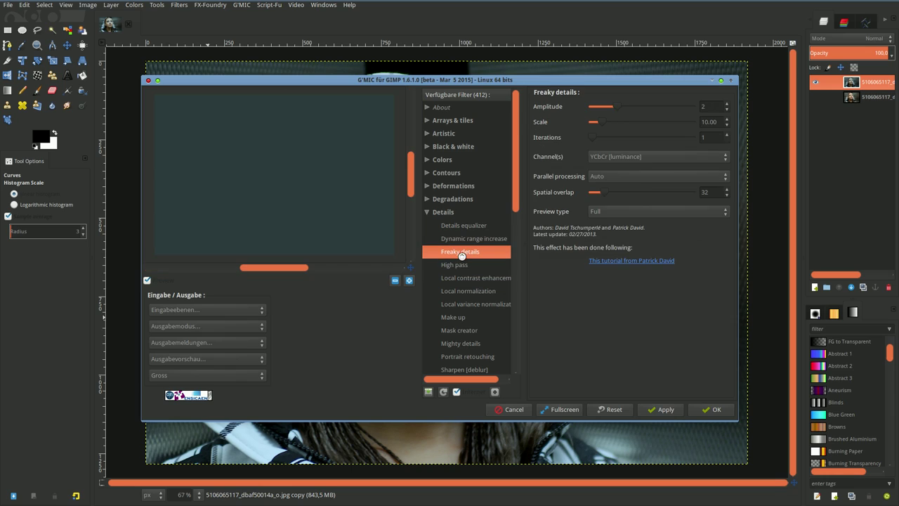
{"action": "left_click", "coordinate": [394, 280]}
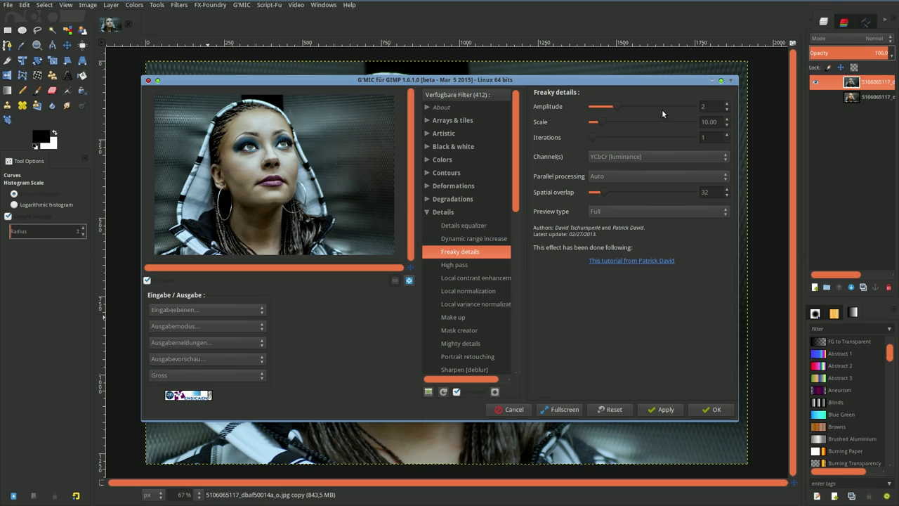
Step: Set Freaky details Amplitude to 1 and Scale to 35, and apply it
{"action": "left_click", "coordinate": [728, 109]}
{"action": "double_click", "coordinate": [720, 123]}
{"action": "type", "text": "35"}
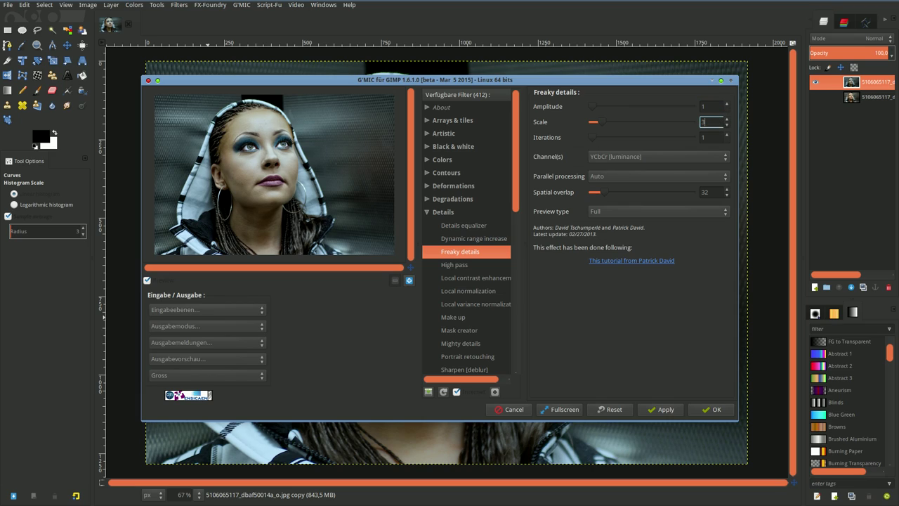
{"action": "key", "text": "Return"}
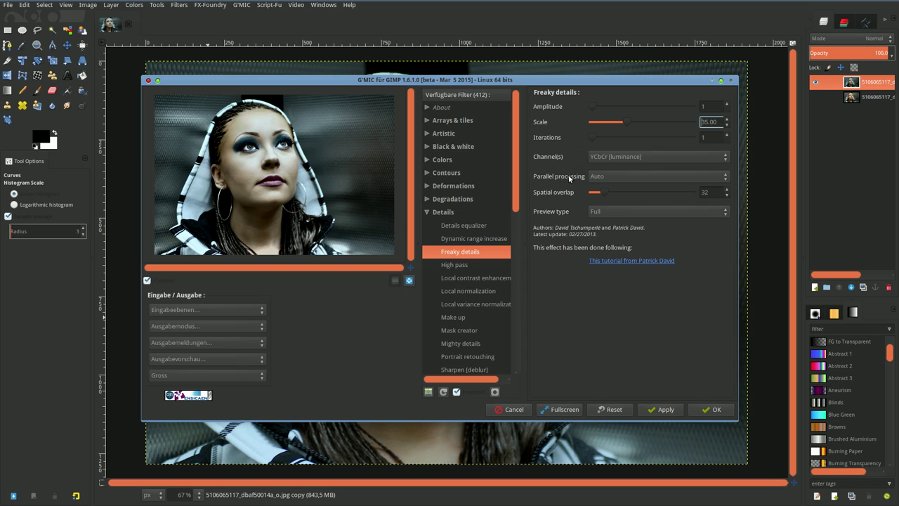
{"action": "left_click", "coordinate": [647, 180]}
{"action": "left_click", "coordinate": [710, 410]}
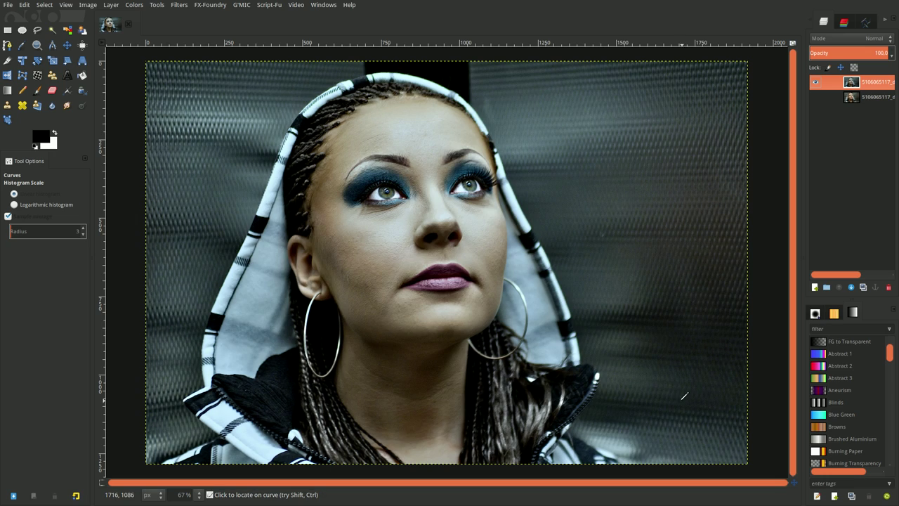
Step: Apply Unsharp Mask (standard deviation 0.2, scale 4) to the portrait copy, then duplicate it
{"action": "left_click", "coordinate": [179, 5]}
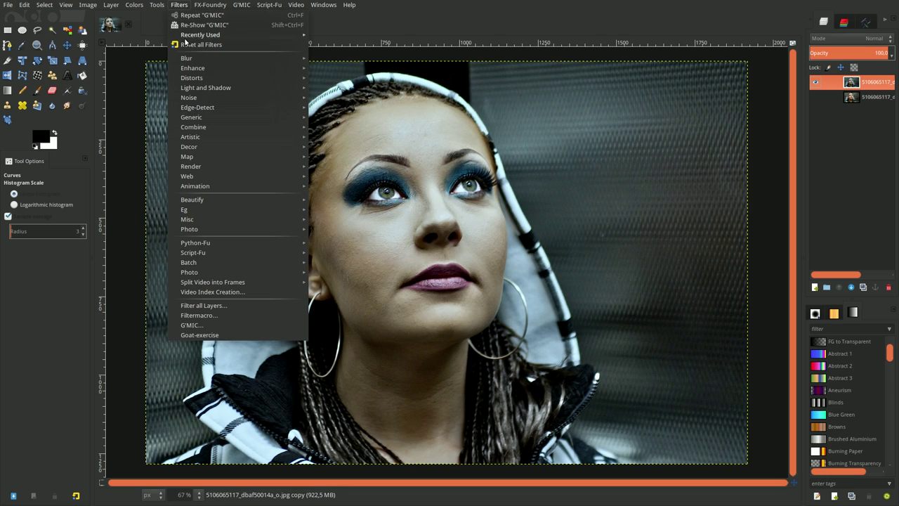
{"action": "mouse_move", "coordinate": [193, 68]}
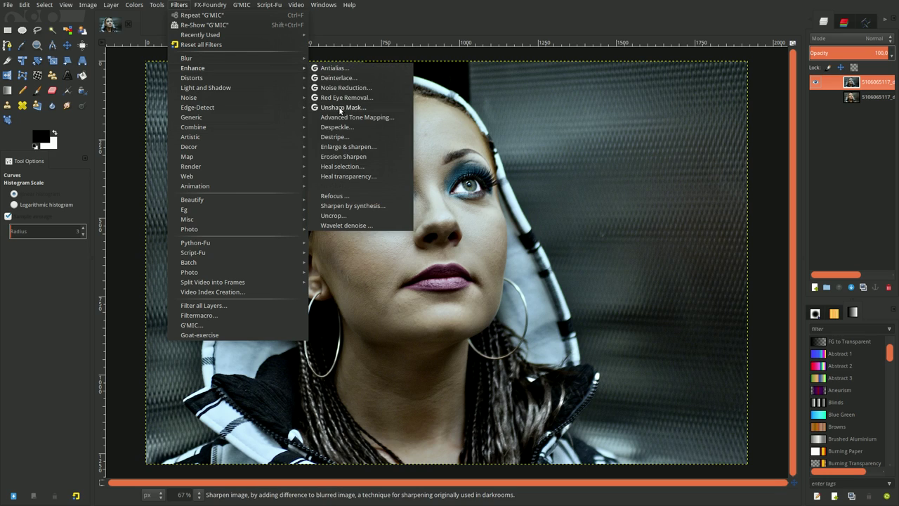
{"action": "left_click", "coordinate": [340, 108]}
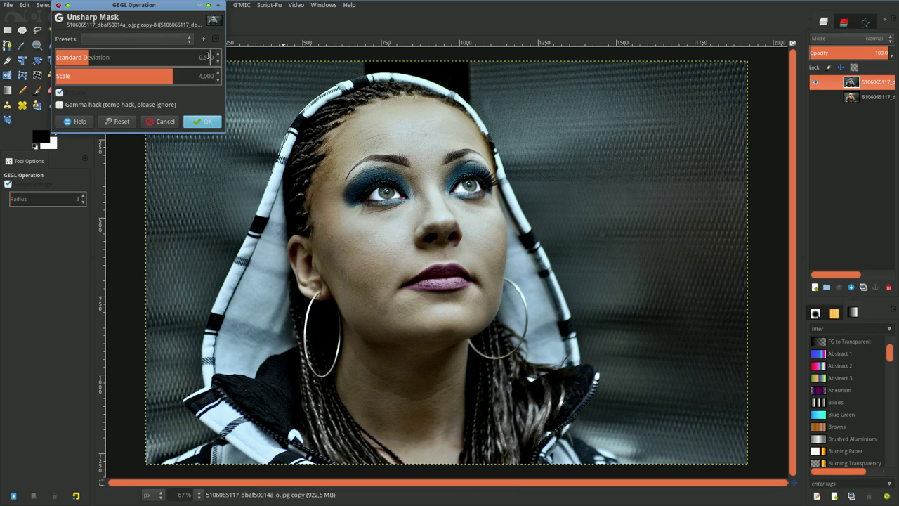
{"action": "type", "text": "0,2"}
{"action": "key", "text": "Return"}
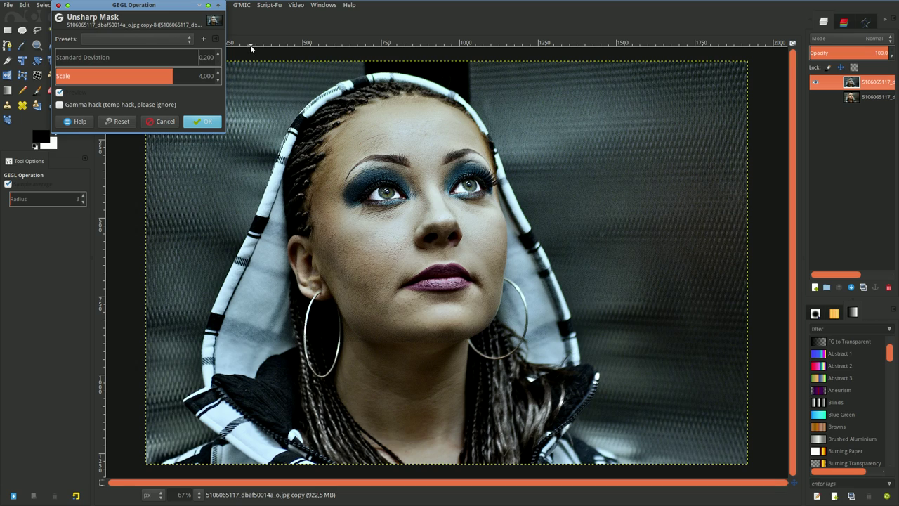
{"action": "left_click", "coordinate": [212, 125]}
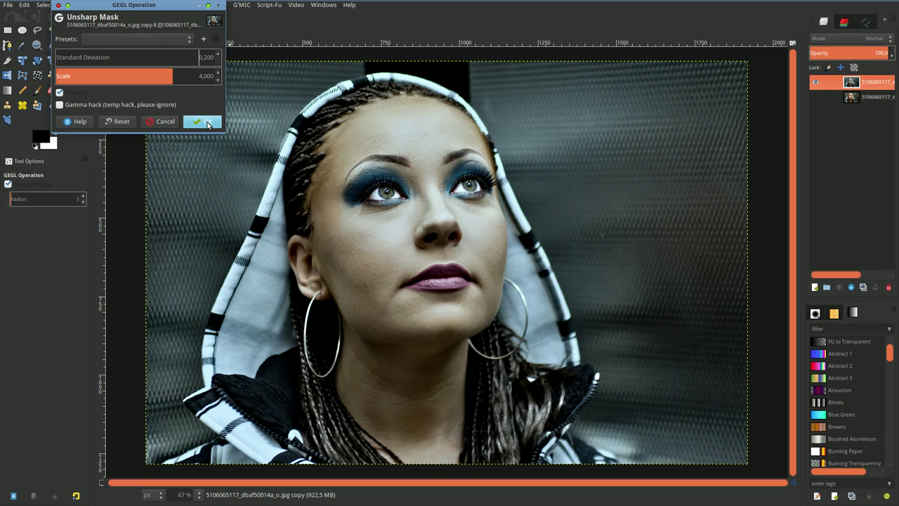
{"action": "left_click", "coordinate": [208, 124]}
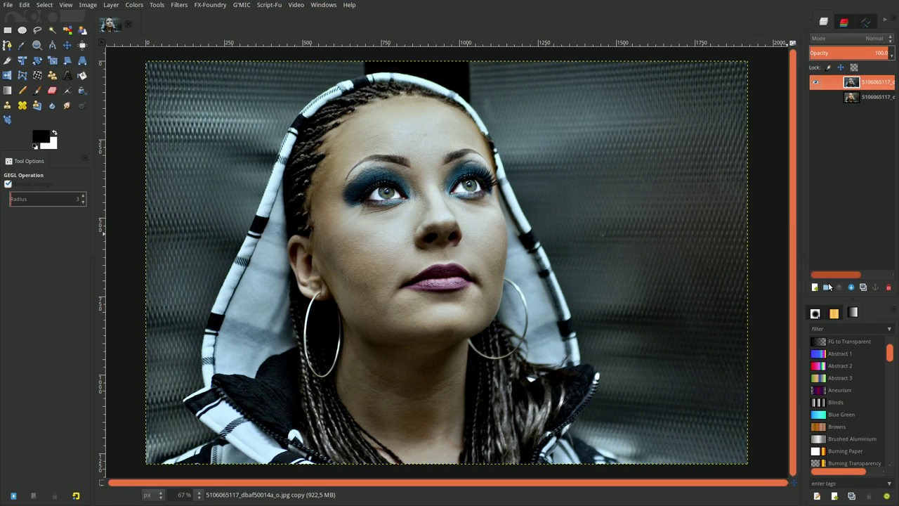
{"action": "left_click", "coordinate": [863, 287]}
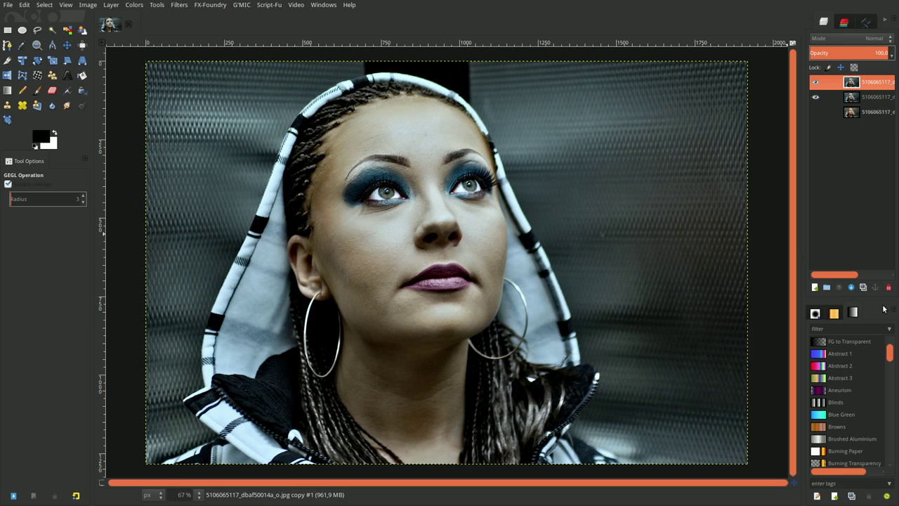
Step: Blur the top portrait copy with a Gaussian blur of size 10
{"action": "left_click", "coordinate": [179, 5]}
{"action": "mouse_move", "coordinate": [186, 58]}
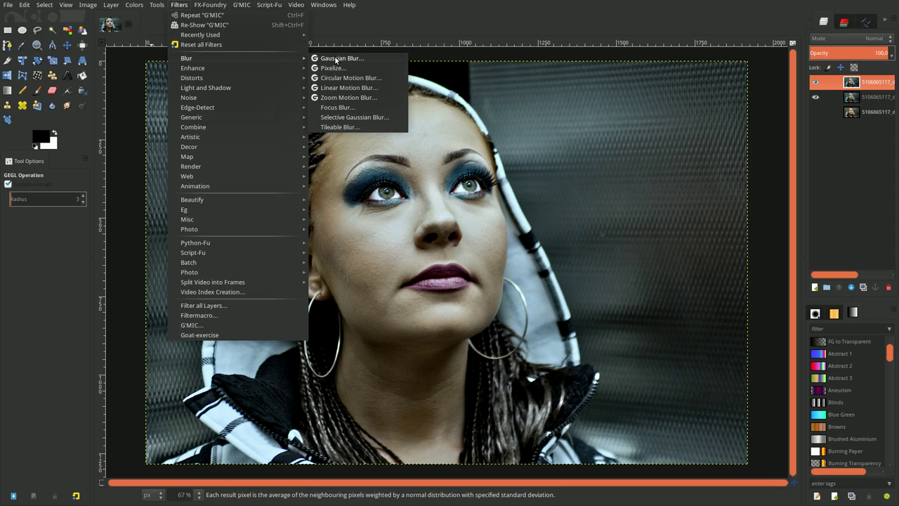
{"action": "left_click", "coordinate": [334, 59]}
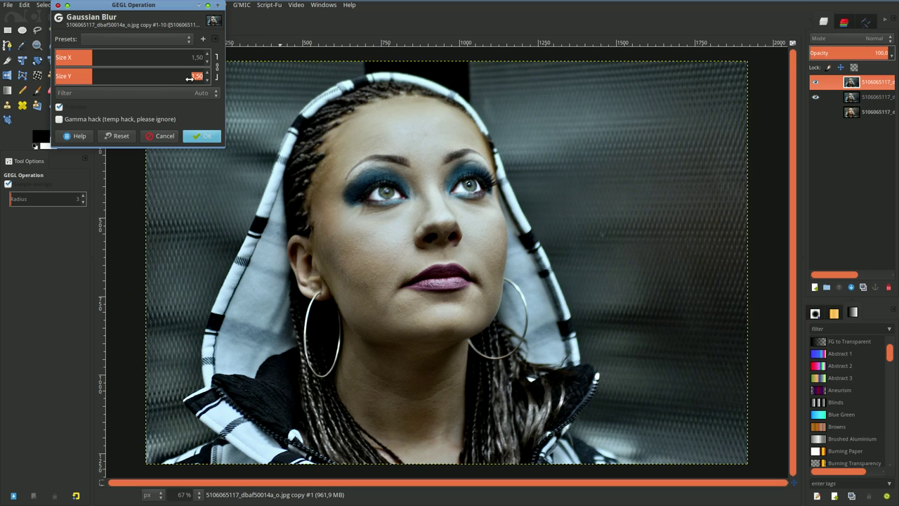
{"action": "type", "text": "10"}
{"action": "key", "text": "Tab"}
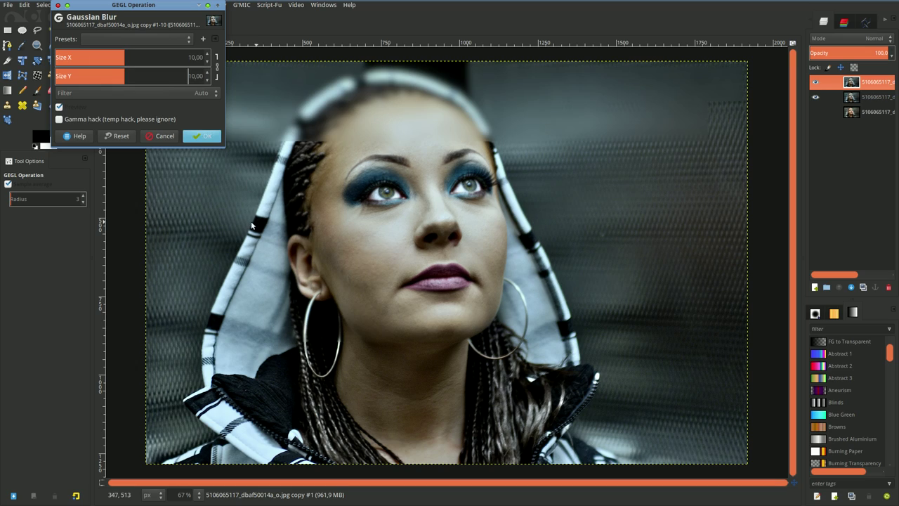
{"action": "left_click", "coordinate": [191, 140]}
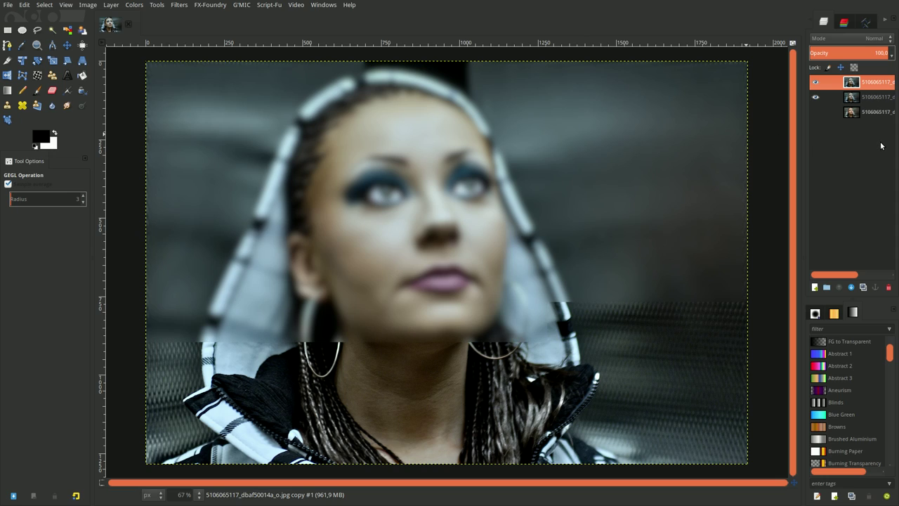
Step: Add a white layer mask to the blurred top layer
{"action": "right_click", "coordinate": [877, 90]}
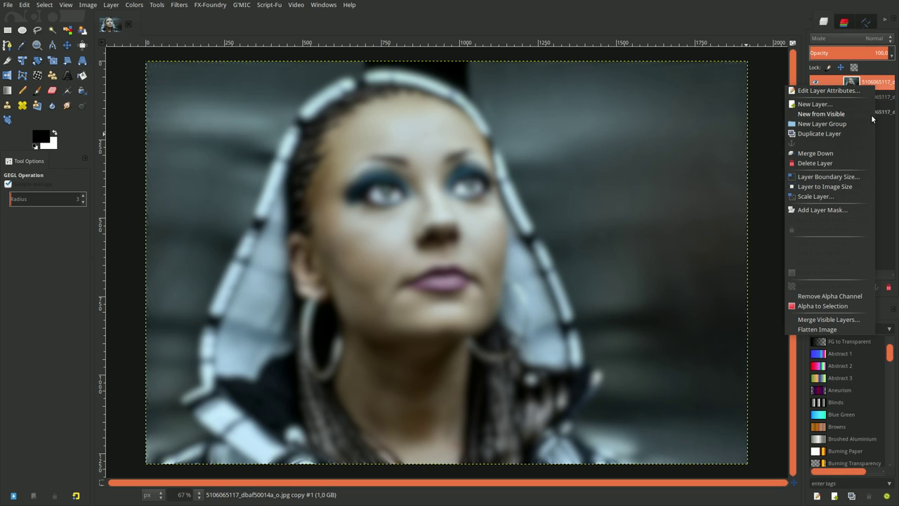
{"action": "left_click", "coordinate": [841, 209]}
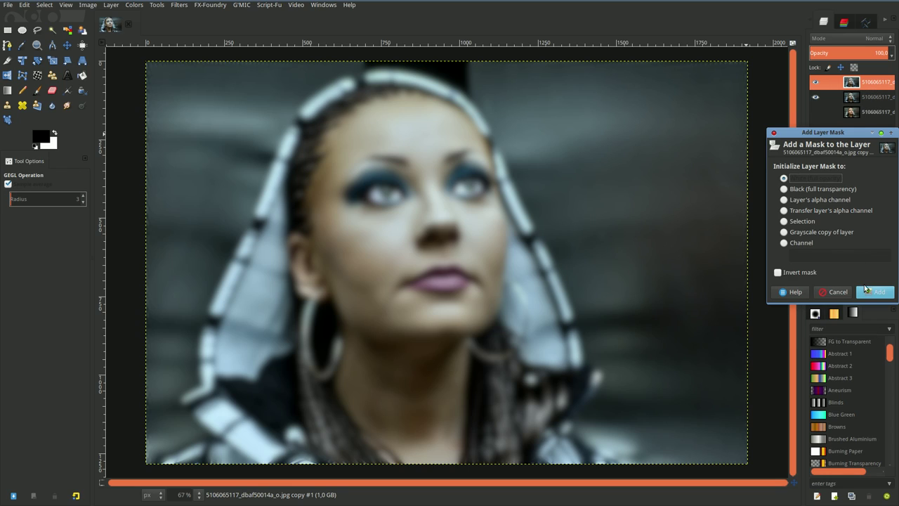
{"action": "left_click", "coordinate": [870, 298]}
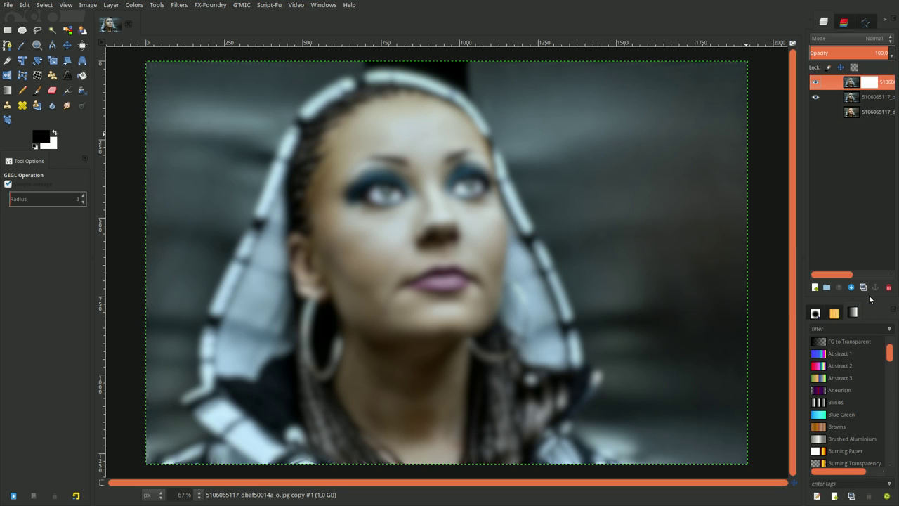
Step: Fill the mask with grey 898989, then reset to default black and white colours
{"action": "left_click", "coordinate": [35, 139]}
{"action": "left_click", "coordinate": [121, 121]}
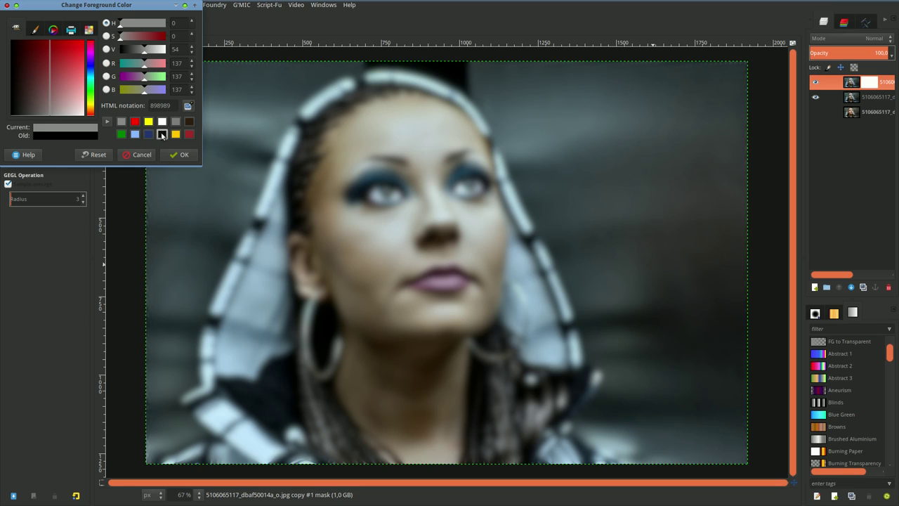
{"action": "left_click", "coordinate": [180, 155]}
{"action": "left_click_drag", "start_coordinate": [39, 139], "coordinate": [330, 183]}
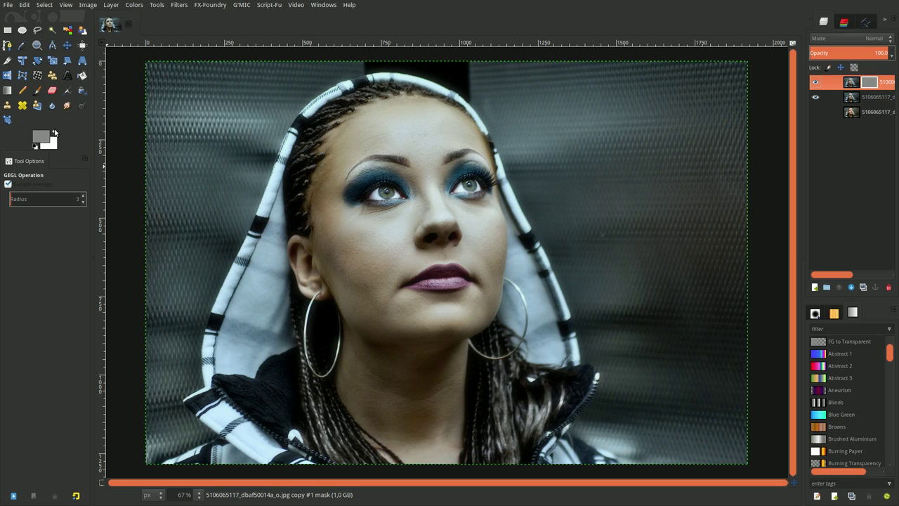
{"action": "left_click", "coordinate": [33, 148]}
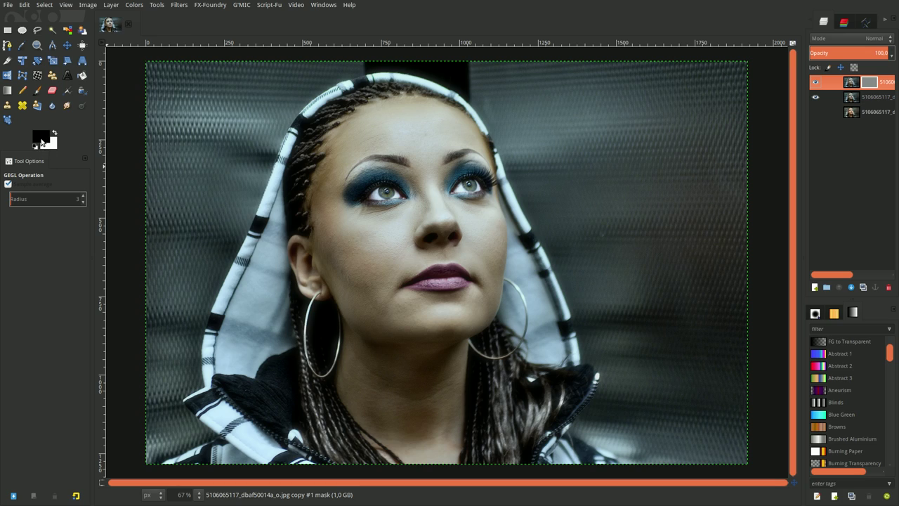
Step: Paint black on the mask over both eyes with a size-97 paintbrush
{"action": "left_click", "coordinate": [37, 90]}
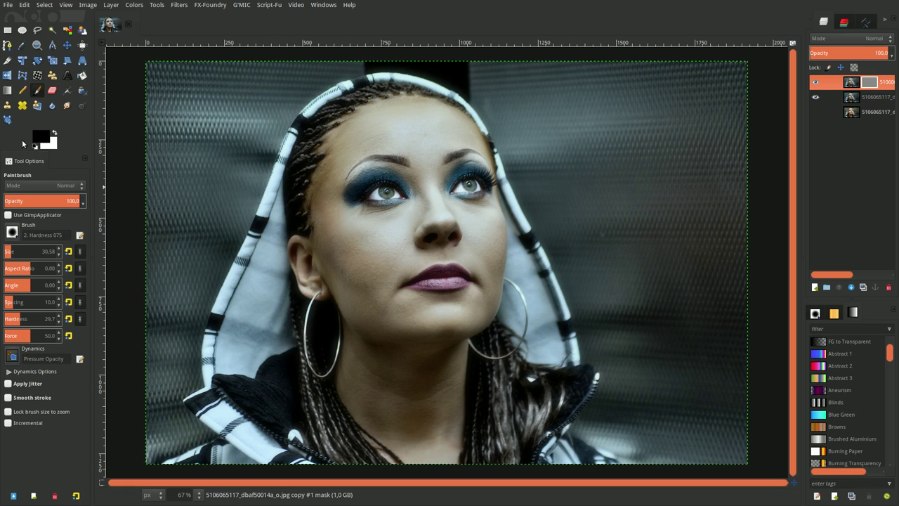
{"action": "left_click", "coordinate": [15, 251]}
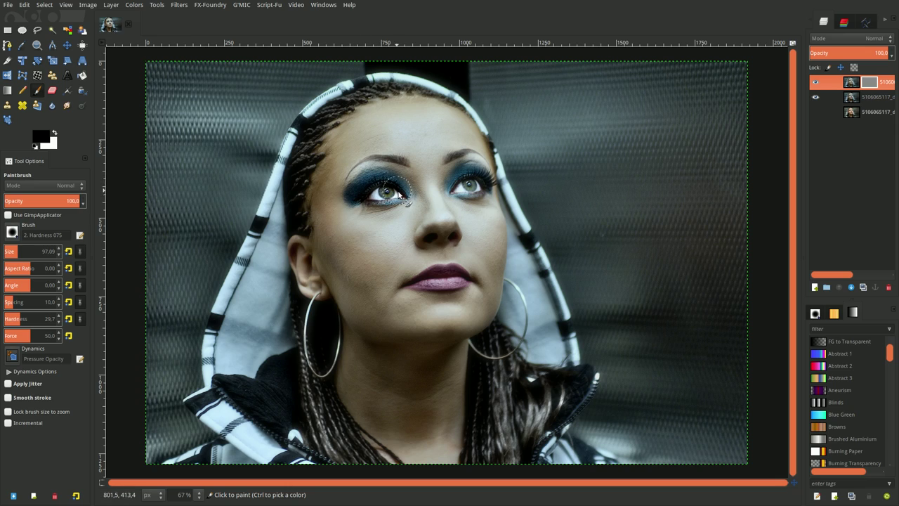
{"action": "mouse_move", "coordinate": [380, 181]}
{"action": "left_mouse_down"}
{"action": "mouse_move", "coordinate": [394, 188]}
{"action": "mouse_move", "coordinate": [365, 191]}
{"action": "left_mouse_up"}
{"action": "mouse_move", "coordinate": [468, 177]}
{"action": "left_mouse_down"}
{"action": "mouse_move", "coordinate": [462, 195]}
{"action": "mouse_move", "coordinate": [470, 180]}
{"action": "left_mouse_up"}
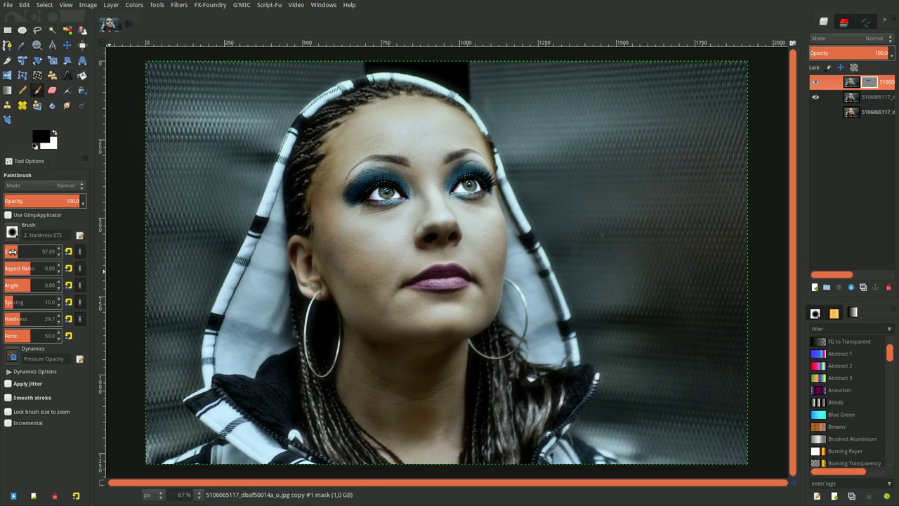
Step: Paint black over the lips at brush size 42, then enlarge the brush to 91
{"action": "left_click_drag", "start_coordinate": [19, 253], "coordinate": [11, 253]}
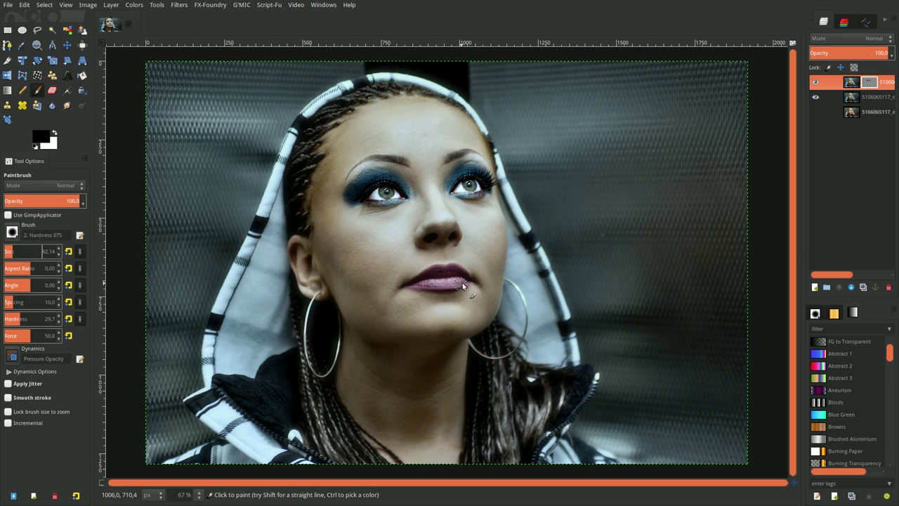
{"action": "mouse_move", "coordinate": [463, 285]}
{"action": "left_mouse_down"}
{"action": "mouse_move", "coordinate": [413, 285]}
{"action": "mouse_move", "coordinate": [460, 284]}
{"action": "mouse_move", "coordinate": [439, 276]}
{"action": "mouse_move", "coordinate": [462, 283]}
{"action": "left_mouse_up"}
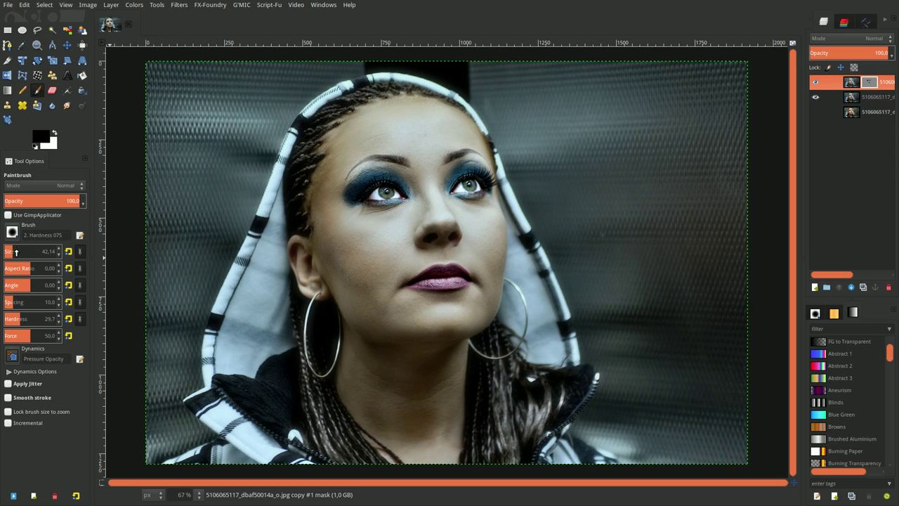
{"action": "left_click_drag", "start_coordinate": [16, 251], "coordinate": [19, 251]}
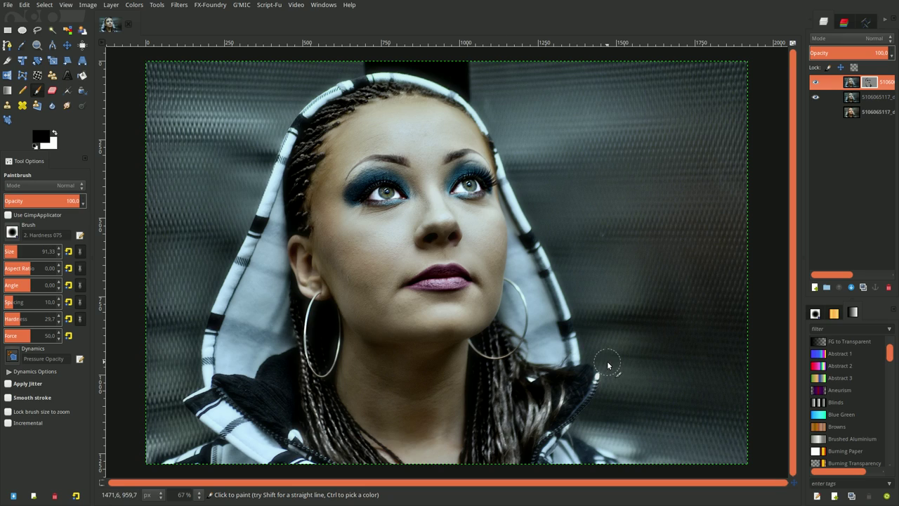
Step: Merge the blurred, masked copy down into the portrait copy, leaving two layers
{"action": "right_click", "coordinate": [850, 84]}
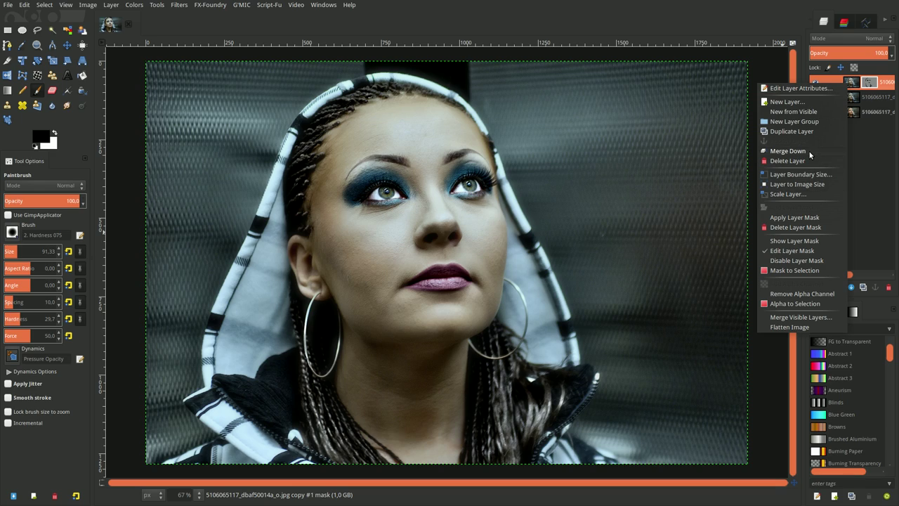
{"action": "left_click", "coordinate": [810, 151]}
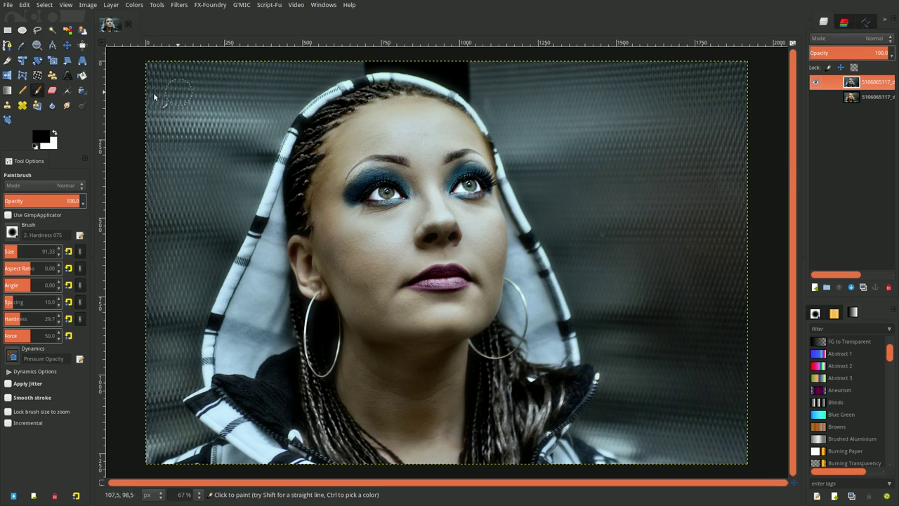
{"action": "left_click", "coordinate": [67, 44]}
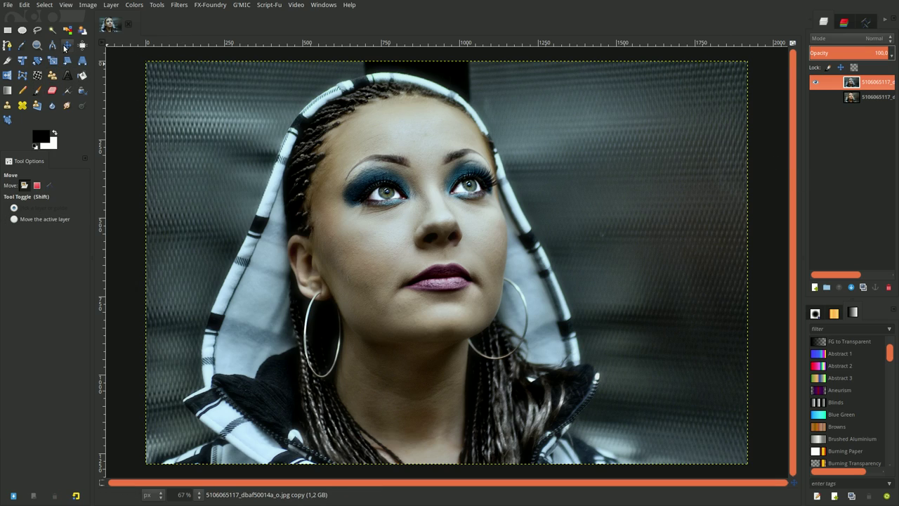
{"action": "left_click", "coordinate": [179, 5]}
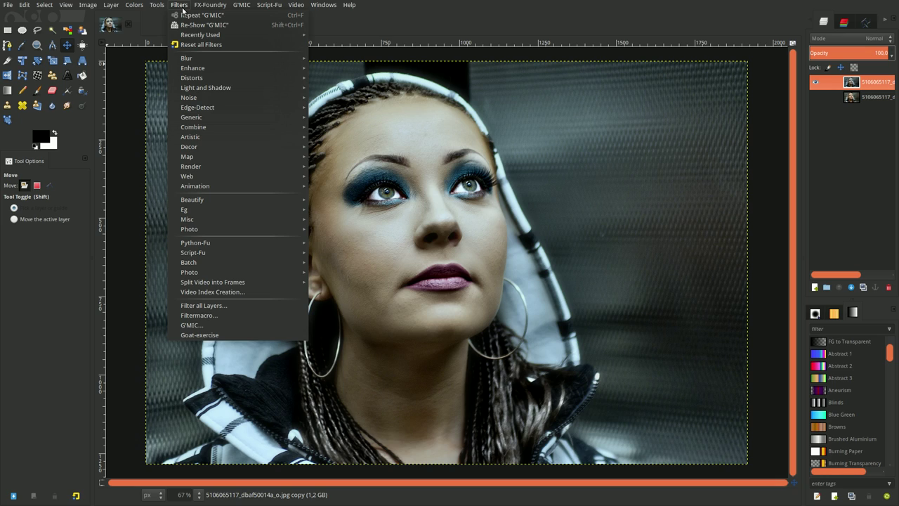
Step: Apply G'MIC's Colors > HSL adjustment with Gamma 1.25 to the top portrait layer
{"action": "left_click", "coordinate": [188, 24]}
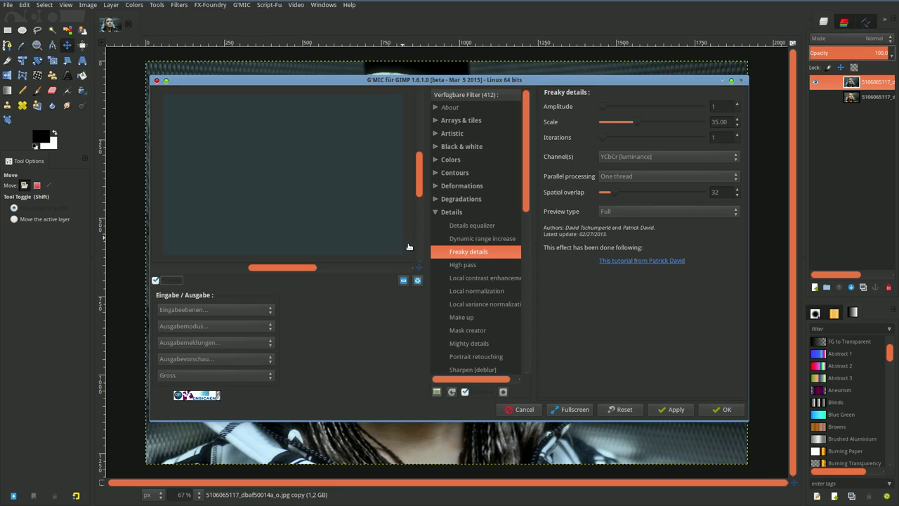
{"action": "left_click", "coordinate": [438, 210]}
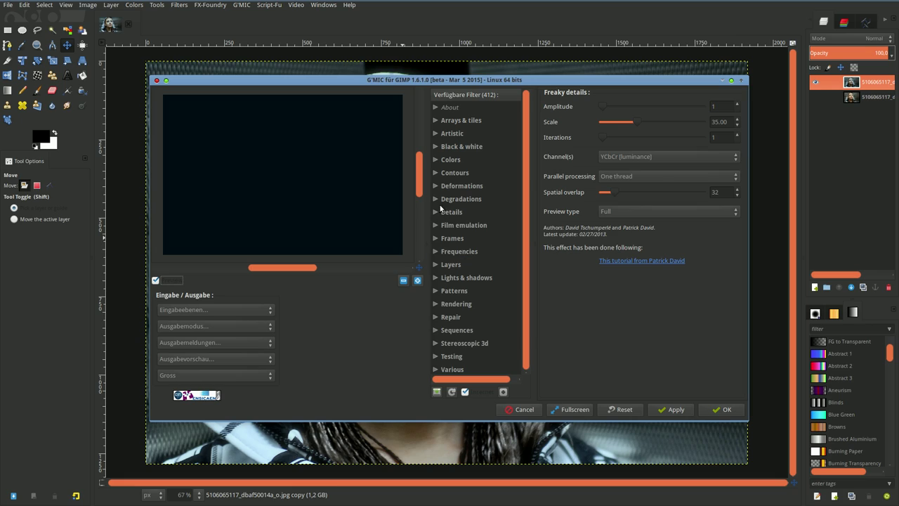
{"action": "left_click", "coordinate": [436, 160]}
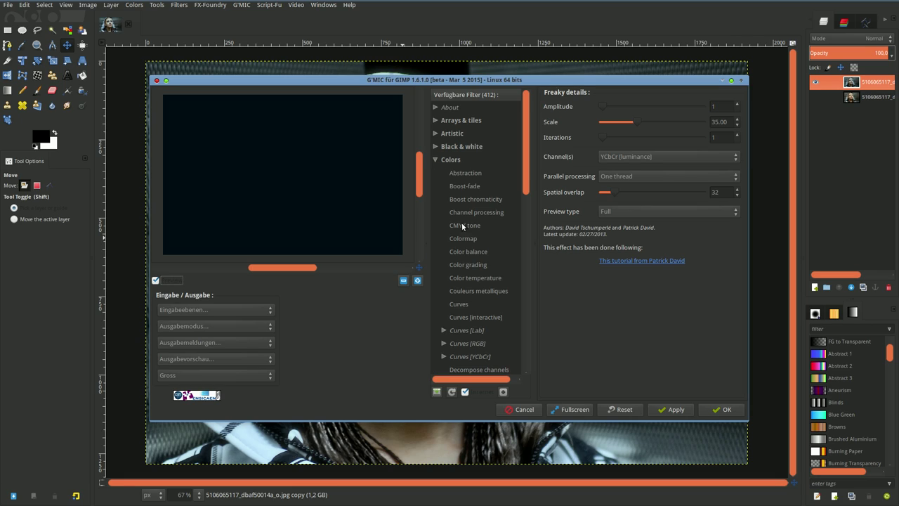
{"action": "scroll", "coordinate": [467, 281], "scroll_direction": "down", "scroll_amount": 3}
{"action": "left_click", "coordinate": [471, 280]}
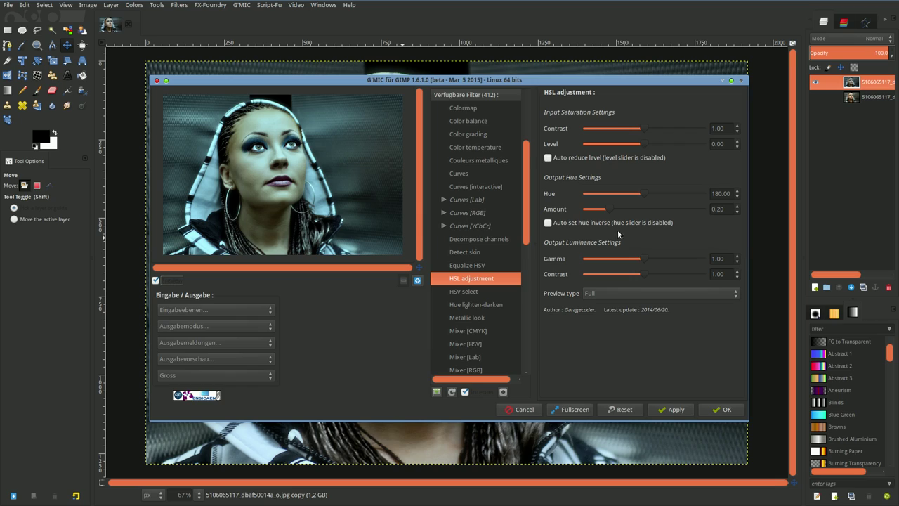
{"action": "double_click", "coordinate": [726, 258]}
{"action": "type", "text": "1.25"}
{"action": "left_click", "coordinate": [725, 409]}
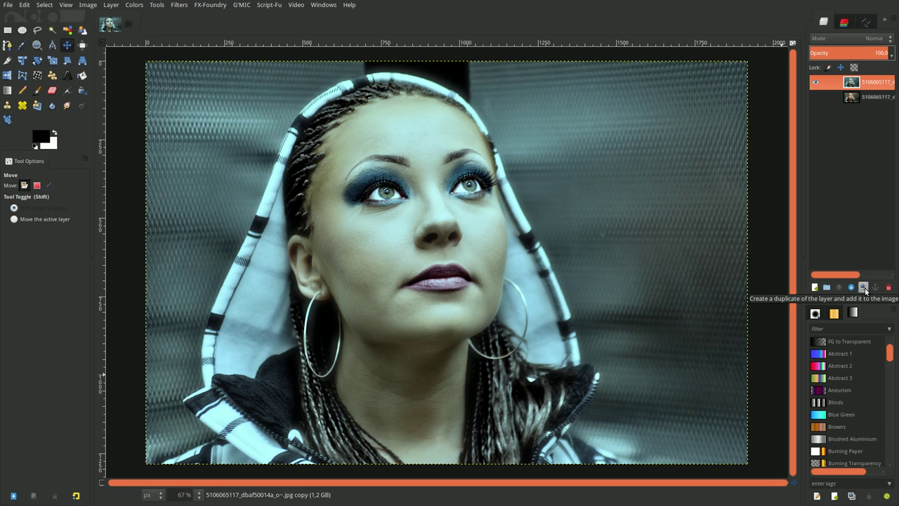
Step: Duplicate the HSL-adjusted layer and choose G'MIC's Black & white filter
{"action": "left_click", "coordinate": [864, 288]}
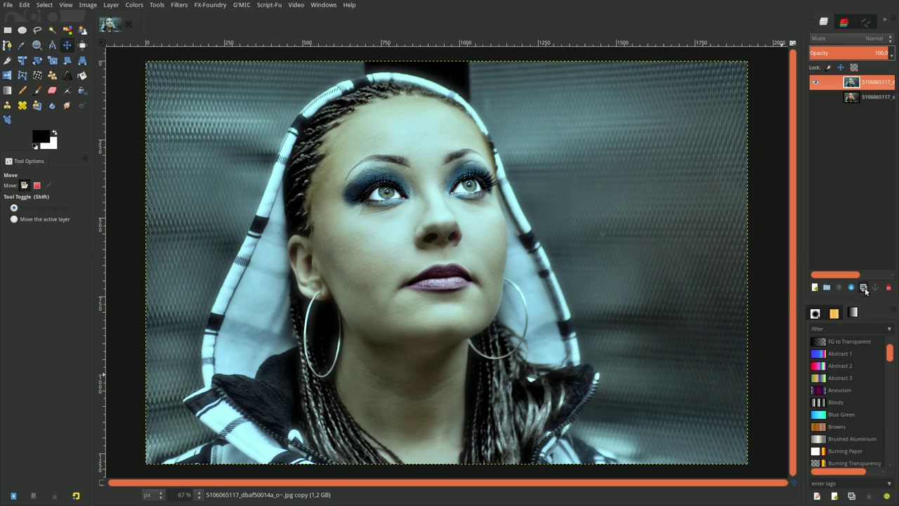
{"action": "left_click", "coordinate": [179, 5]}
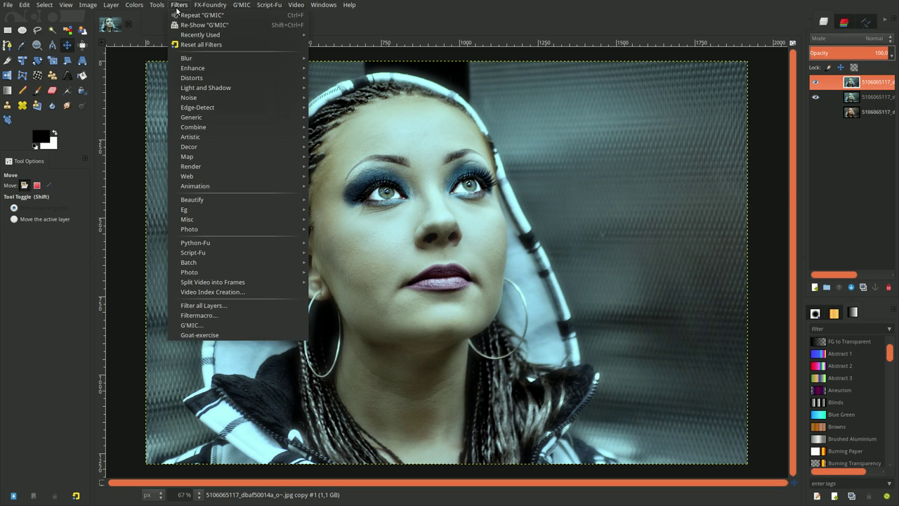
{"action": "left_click", "coordinate": [182, 22]}
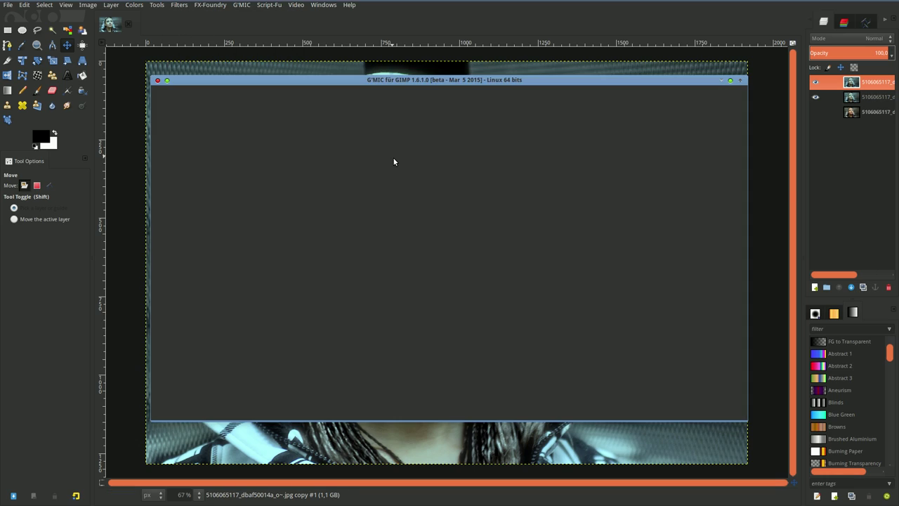
{"action": "scroll", "coordinate": [479, 204], "scroll_direction": "up", "scroll_amount": 4}
{"action": "scroll", "coordinate": [479, 208], "scroll_direction": "up", "scroll_amount": 1}
{"action": "scroll", "coordinate": [469, 212], "scroll_direction": "up", "scroll_amount": 3}
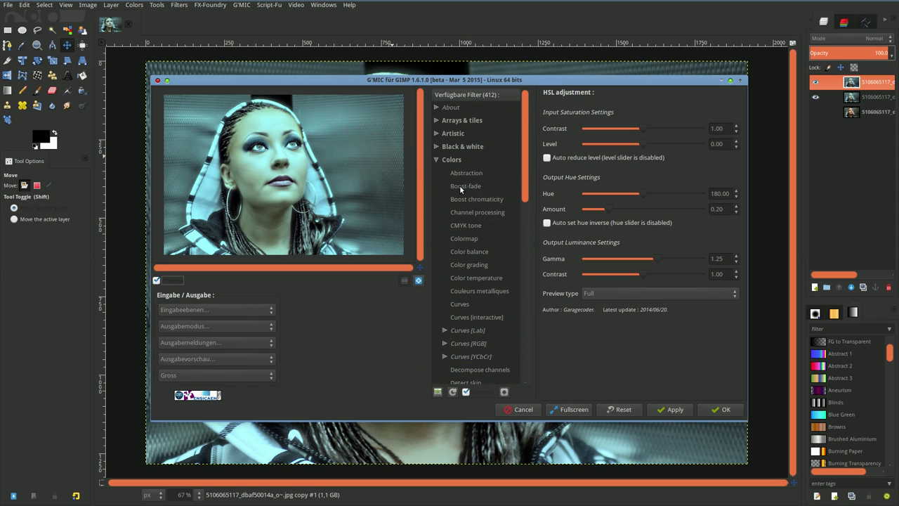
{"action": "left_click", "coordinate": [436, 160]}
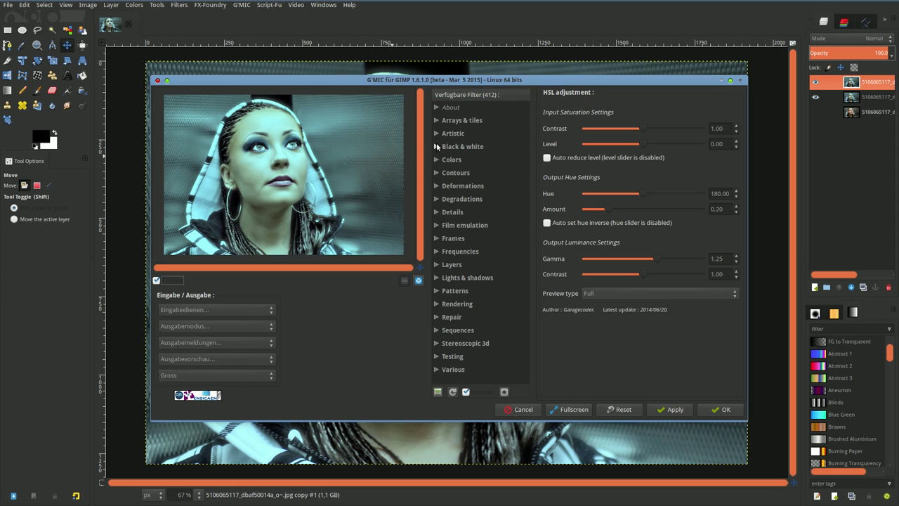
{"action": "left_click", "coordinate": [436, 146]}
{"action": "left_click", "coordinate": [466, 173]}
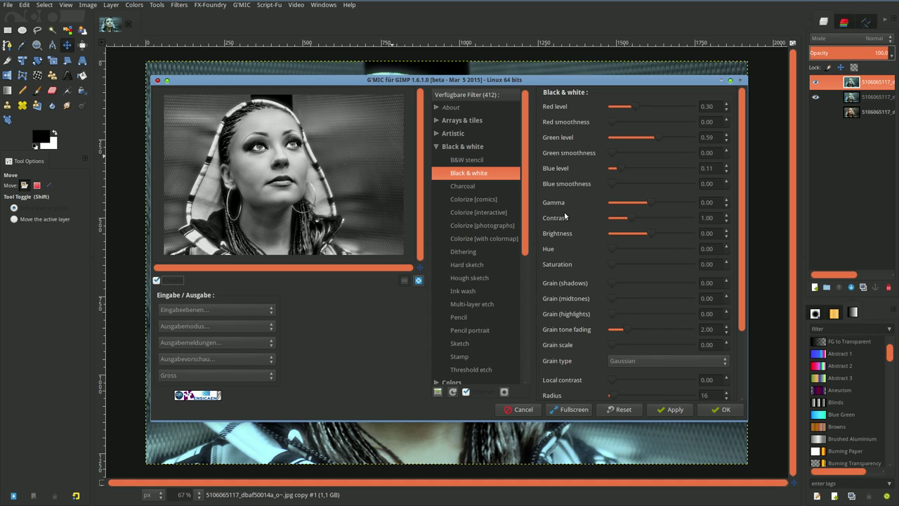
Step: Apply Black & white with contrast 1.20, local contrast 17.20 and radius 195
{"action": "left_click", "coordinate": [711, 219]}
{"action": "type", "text": "20"}
{"action": "key", "text": "Return"}
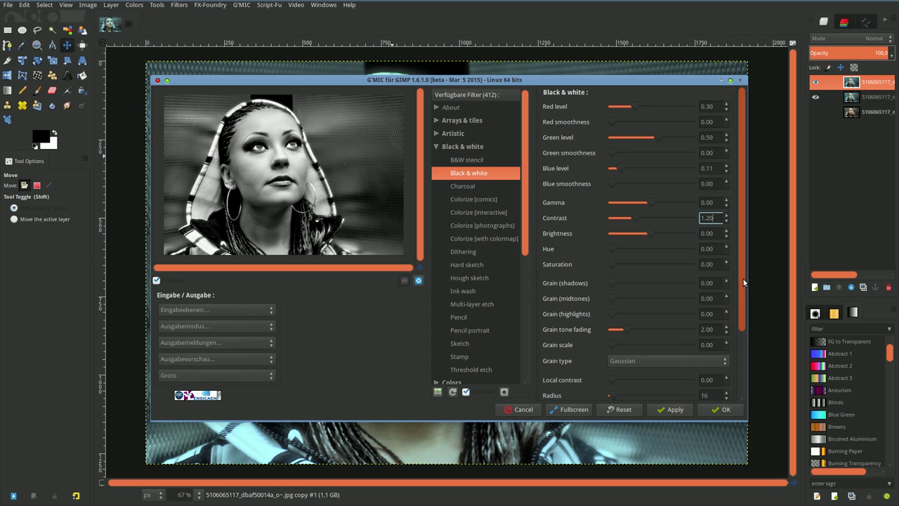
{"action": "left_click_drag", "start_coordinate": [743, 278], "coordinate": [744, 346]}
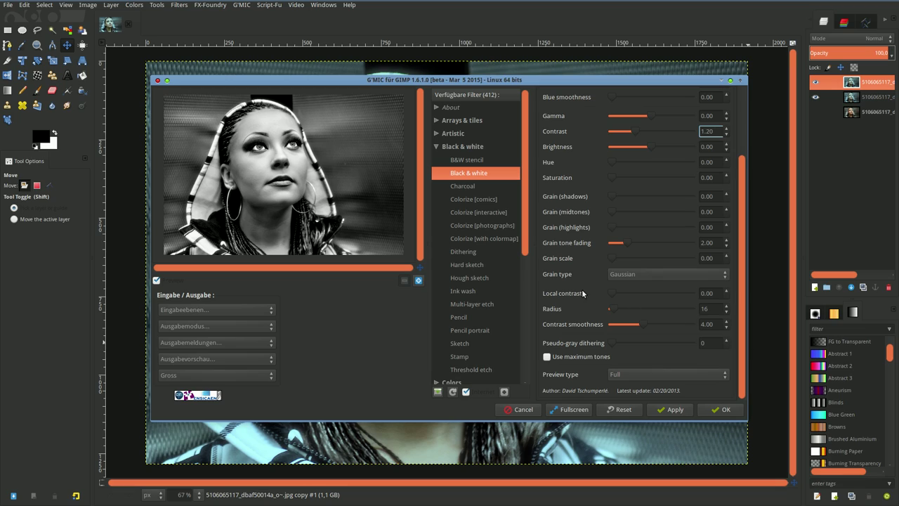
{"action": "left_click", "coordinate": [717, 293]}
{"action": "type", "text": "17.2"}
{"action": "key", "text": "Return"}
{"action": "left_click", "coordinate": [715, 309]}
{"action": "type", "text": "19"}
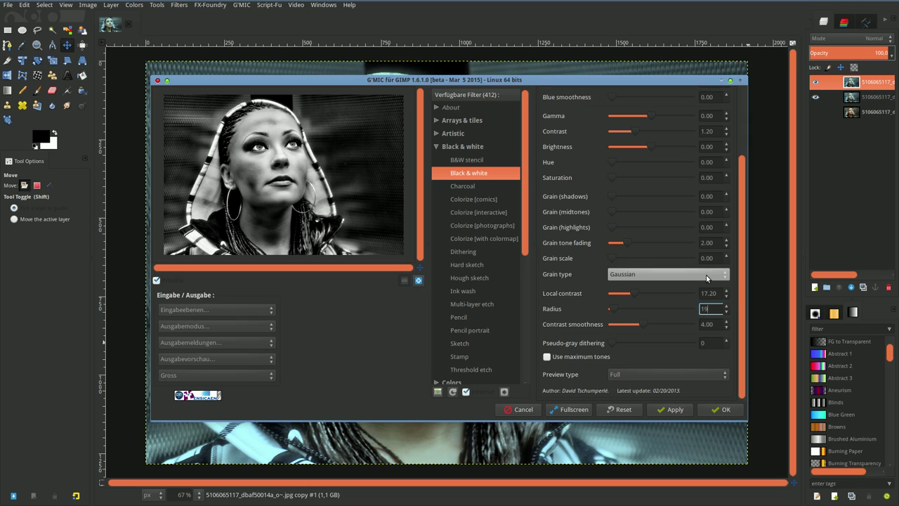
{"action": "type", "text": "5"}
{"action": "key", "text": "Return"}
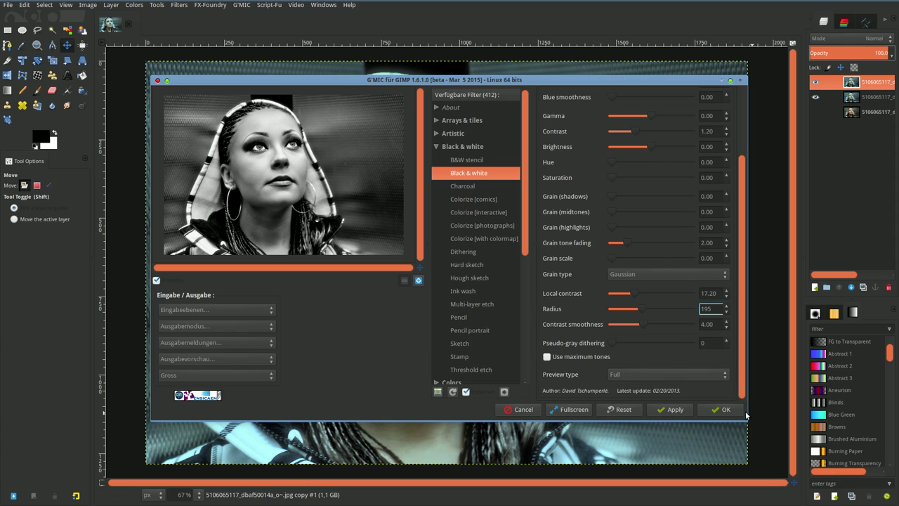
{"action": "left_click", "coordinate": [726, 409]}
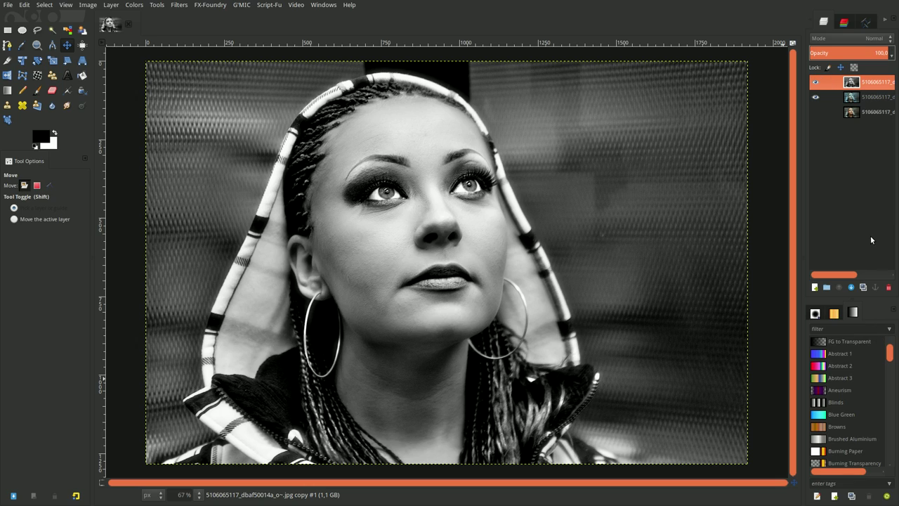
Step: Duplicate the black-and-white layer twice and hide the top three layers
{"action": "left_click", "coordinate": [863, 288]}
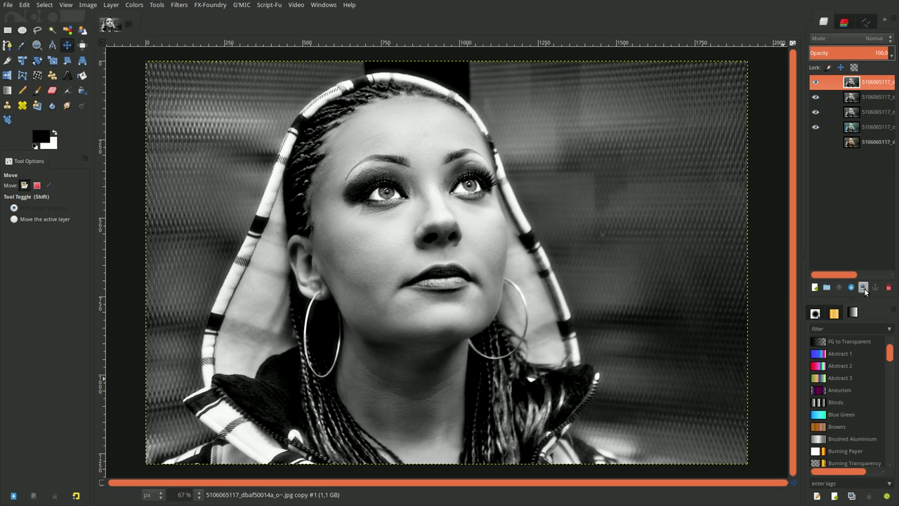
{"action": "left_click", "coordinate": [864, 288]}
{"action": "left_click", "coordinate": [816, 82]}
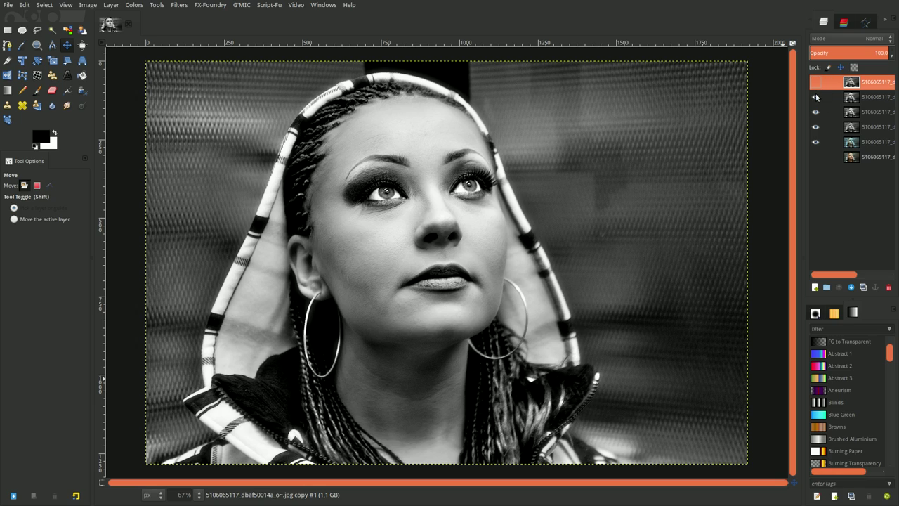
{"action": "left_click", "coordinate": [815, 97]}
{"action": "left_click", "coordinate": [816, 112]}
Step: Set the fourth layer to 50% opacity, then show and select the top layer
{"action": "left_click", "coordinate": [850, 128]}
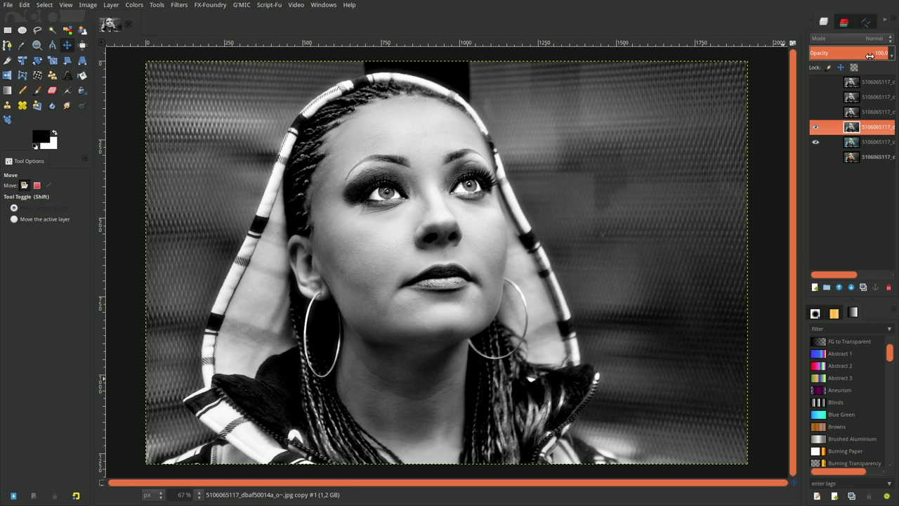
{"action": "type", "text": "50"}
{"action": "key", "text": "Return"}
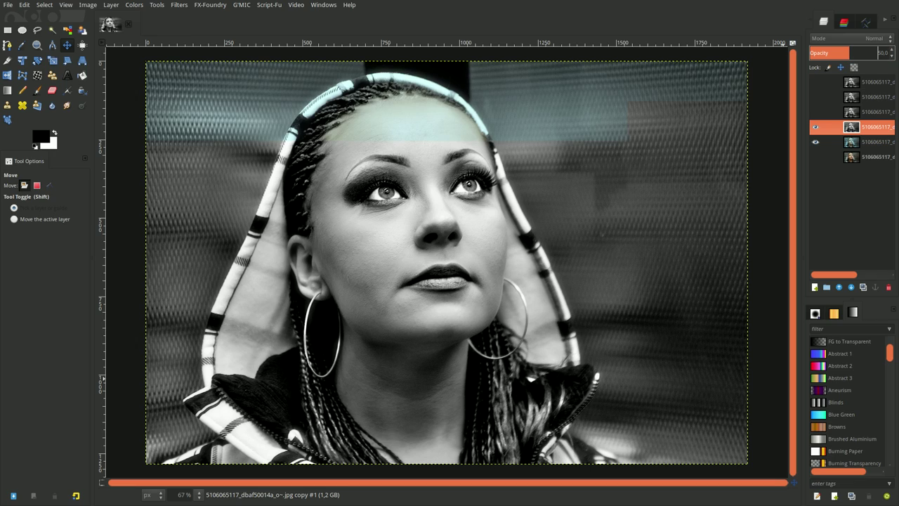
{"action": "left_click", "coordinate": [815, 82]}
{"action": "left_click", "coordinate": [854, 83]}
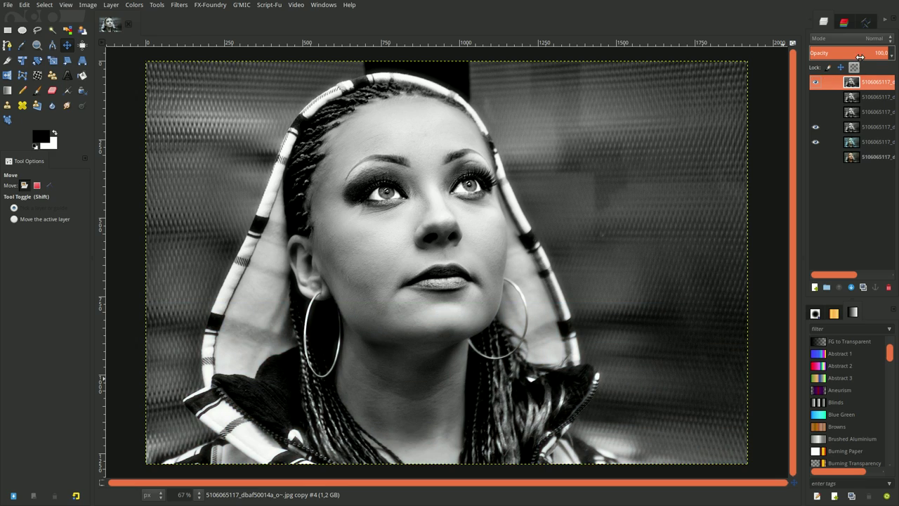
Step: Set the top layer to Soft light blend at 20% opacity
{"action": "left_click", "coordinate": [856, 40]}
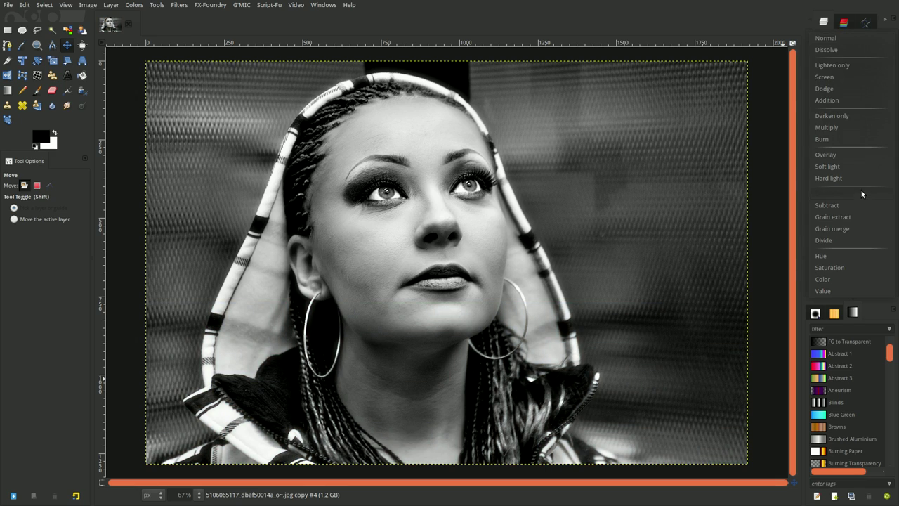
{"action": "left_click", "coordinate": [853, 166]}
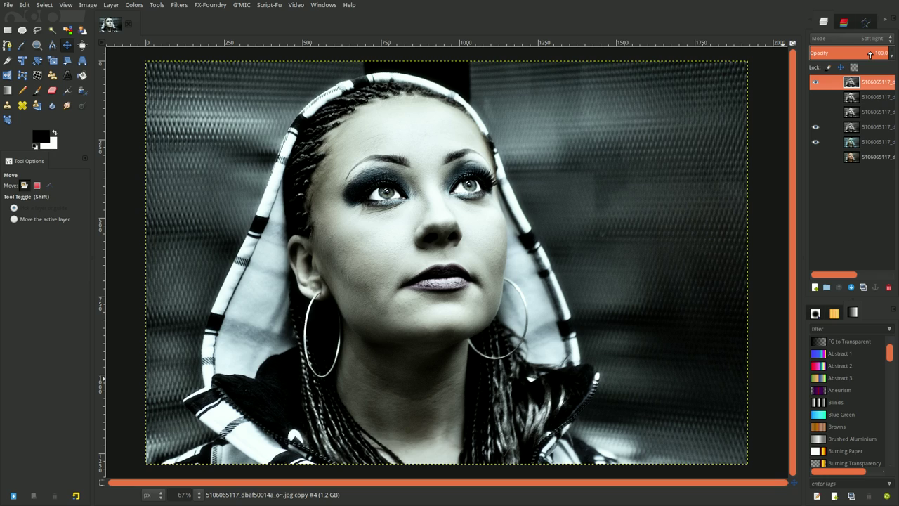
{"action": "left_click_drag", "start_coordinate": [870, 55], "coordinate": [826, 54]}
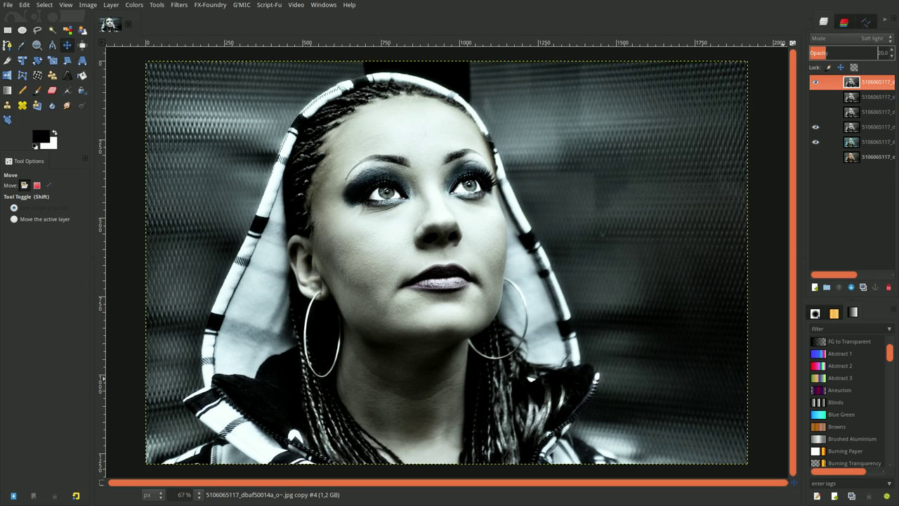
Step: Make the second layer visible and blend it as Screen at 20% opacity
{"action": "left_click", "coordinate": [856, 101]}
{"action": "left_click", "coordinate": [815, 97]}
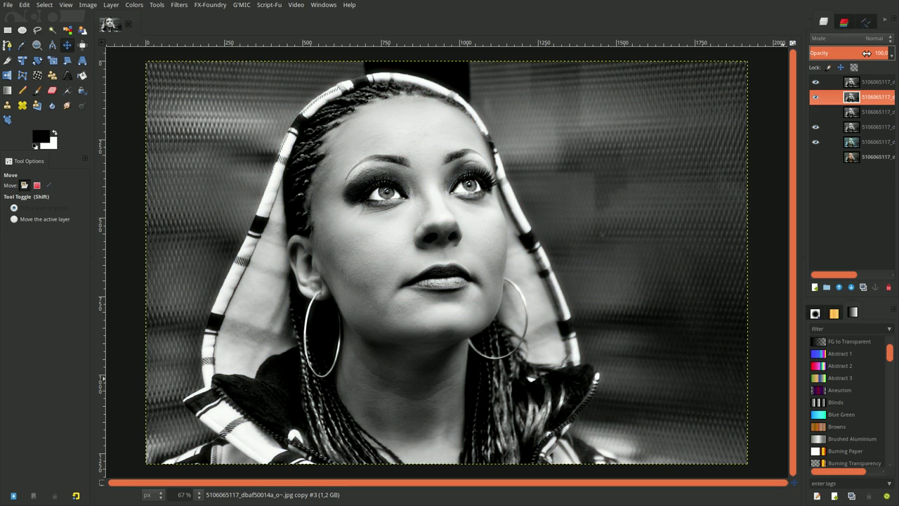
{"action": "left_click", "coordinate": [861, 38]}
{"action": "left_click", "coordinate": [857, 72]}
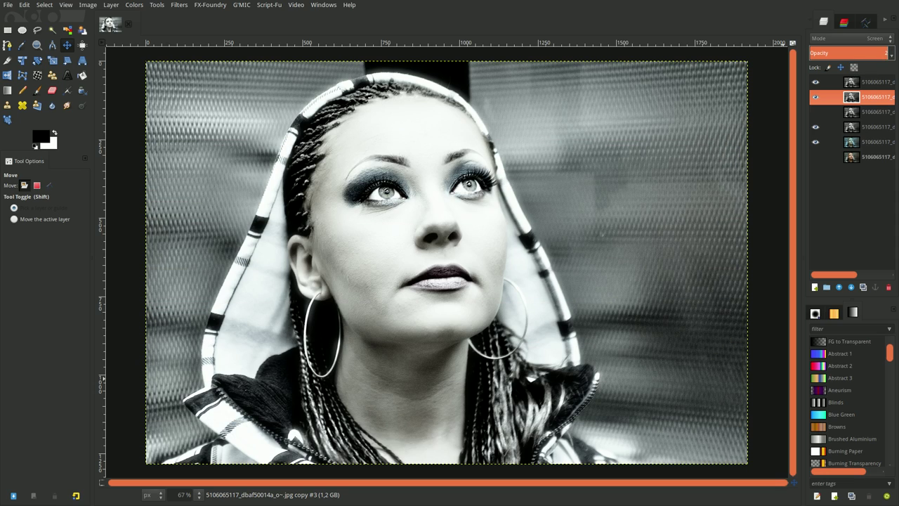
{"action": "type", "text": "0,0"}
{"action": "key", "text": "Return"}
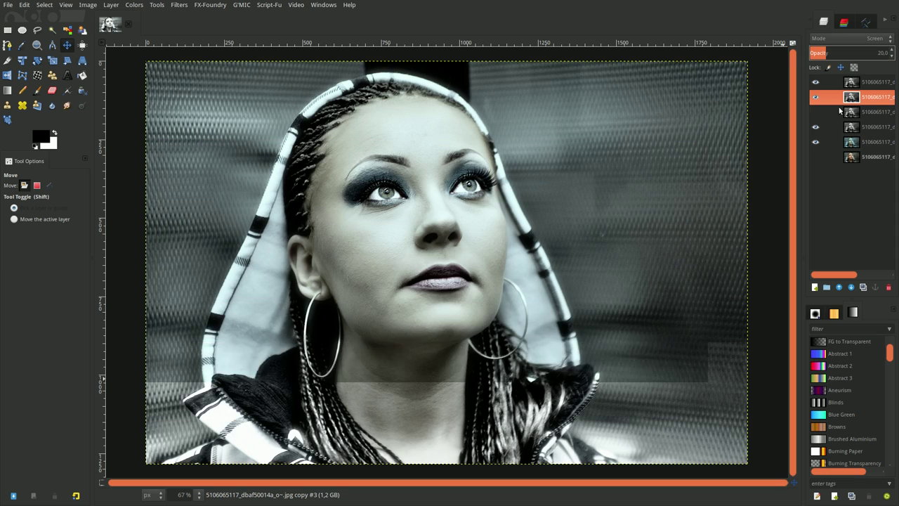
Step: Make the third layer visible and blend it as Soft light at 20% opacity
{"action": "left_click", "coordinate": [853, 113]}
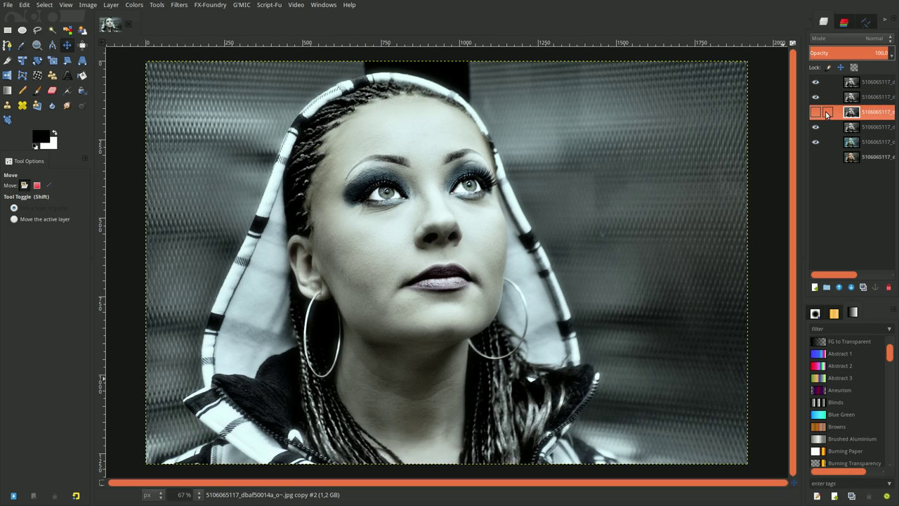
{"action": "left_click", "coordinate": [815, 112]}
{"action": "left_click", "coordinate": [860, 38]}
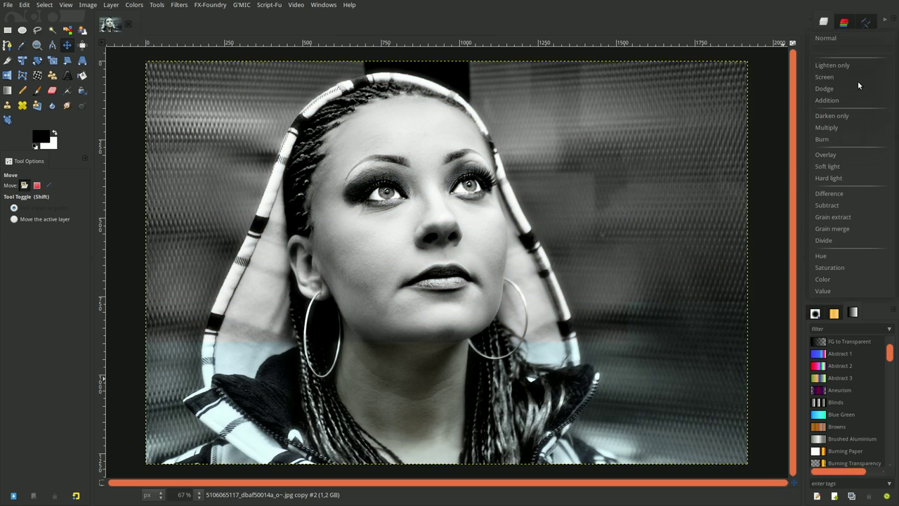
{"action": "left_click", "coordinate": [850, 166]}
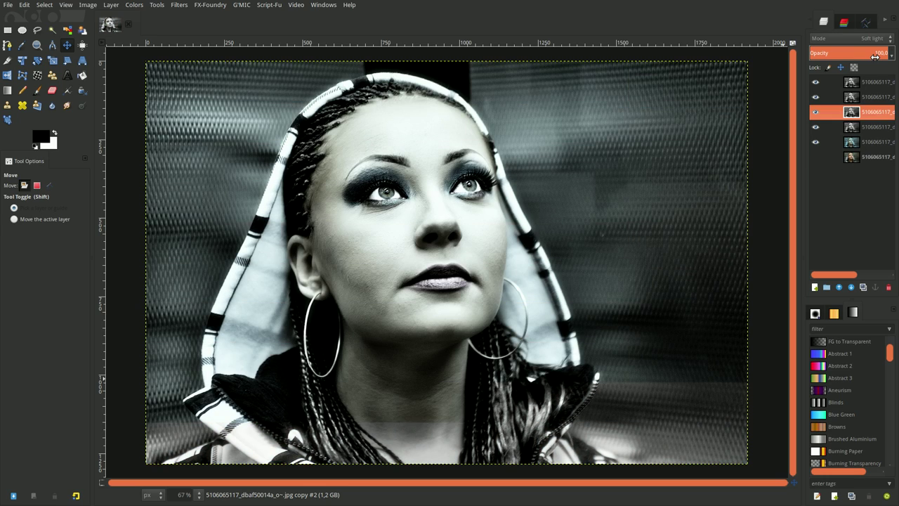
{"action": "type", "text": "20"}
{"action": "key", "text": "Return"}
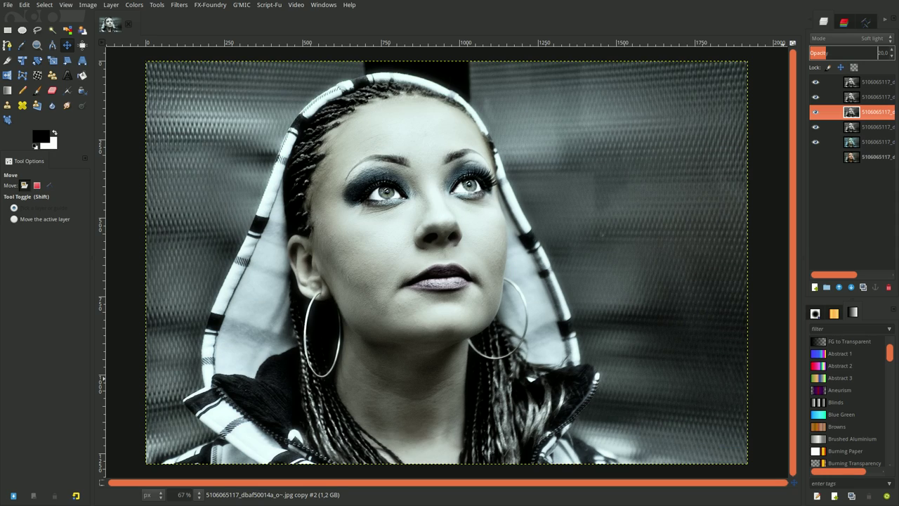
{"action": "left_click", "coordinate": [871, 85]}
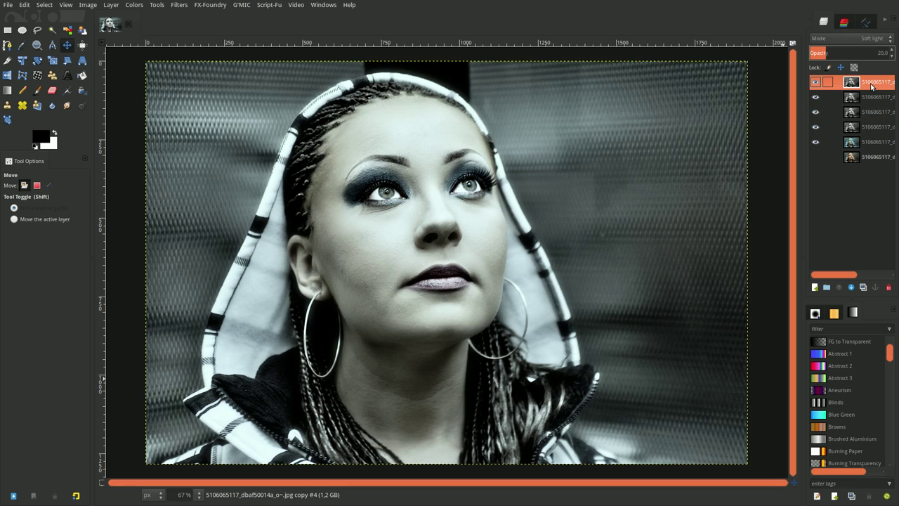
Step: Merge all visible black-and-white layers into one layer
{"action": "right_click", "coordinate": [871, 86]}
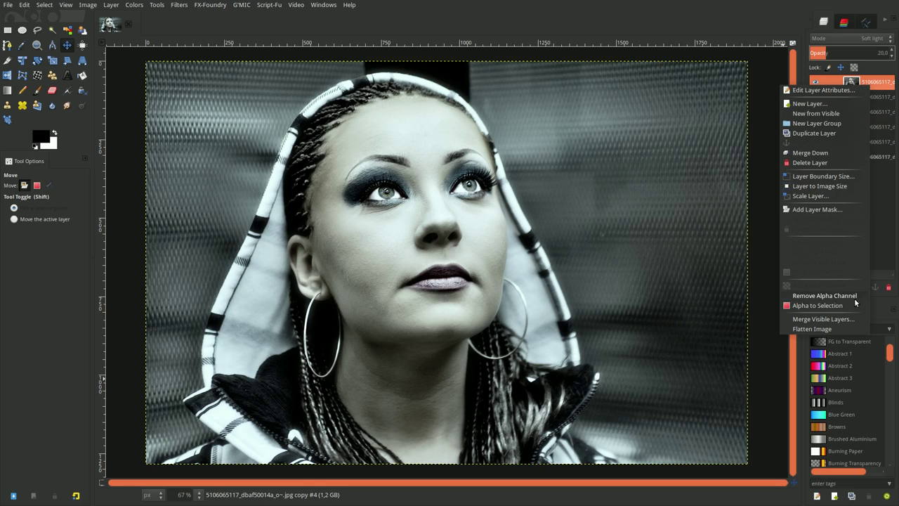
{"action": "left_click", "coordinate": [847, 319]}
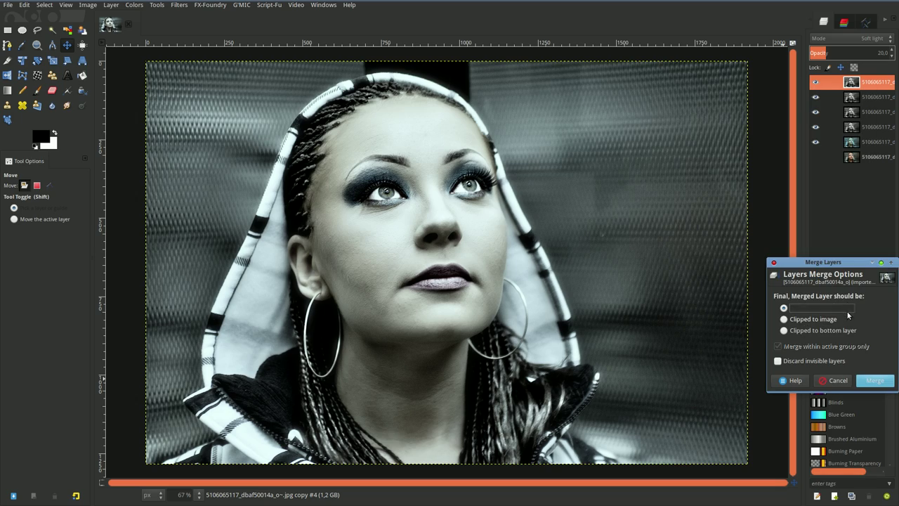
{"action": "left_click", "coordinate": [873, 380]}
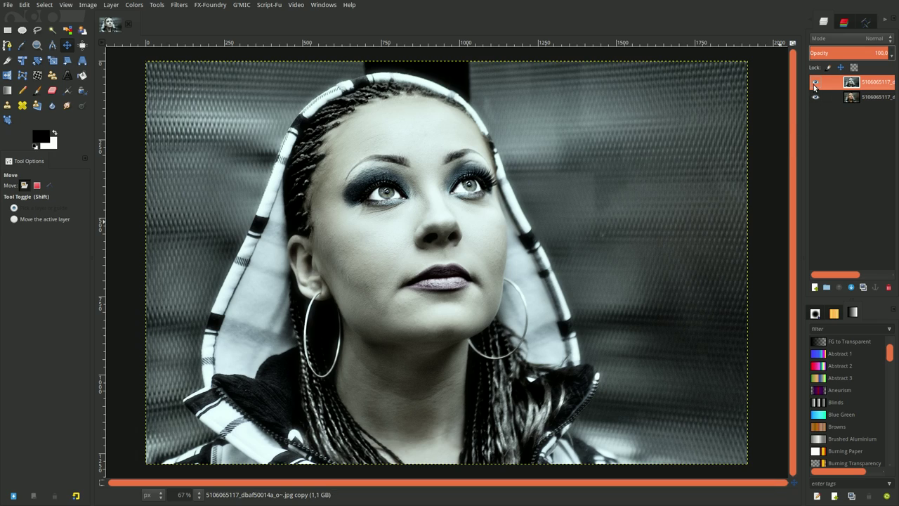
Step: Toggle the merged layer to compare, then hide the colour original beneath
{"action": "left_click", "coordinate": [815, 83]}
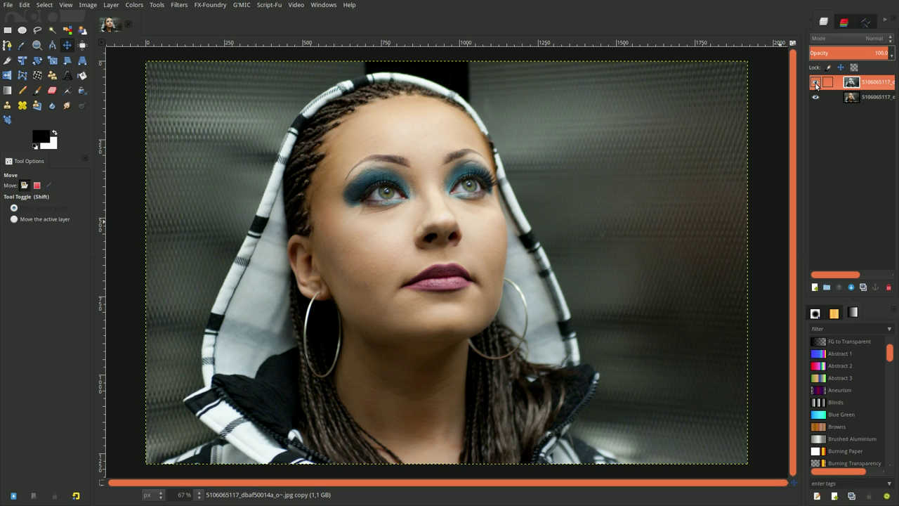
{"action": "left_click", "coordinate": [815, 83]}
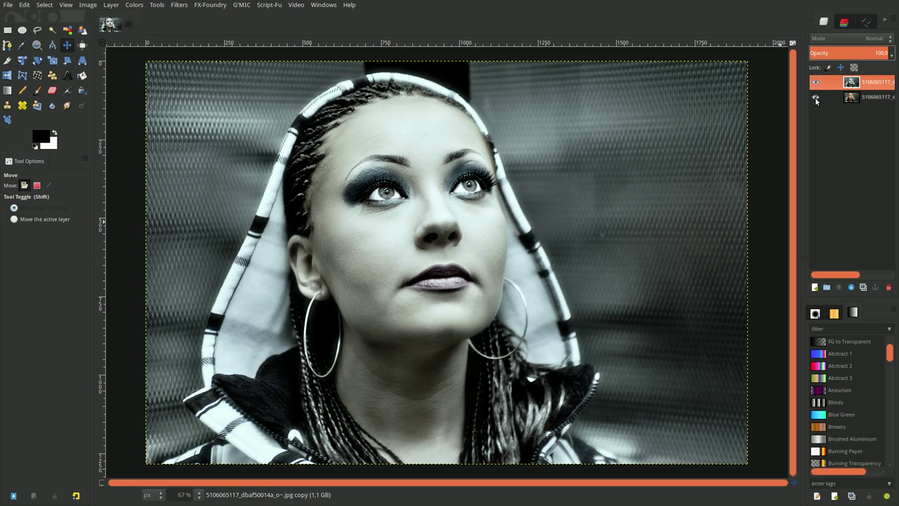
{"action": "left_click", "coordinate": [815, 97]}
Step: Open G'MIC's Tone mapping [fast] filter from the Details group, previewing the whole image
{"action": "left_click", "coordinate": [177, 6]}
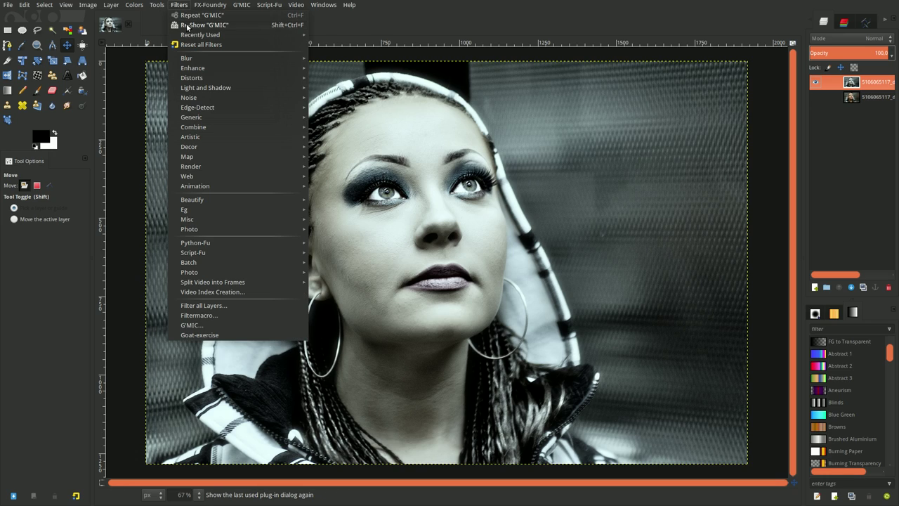
{"action": "left_click", "coordinate": [188, 25]}
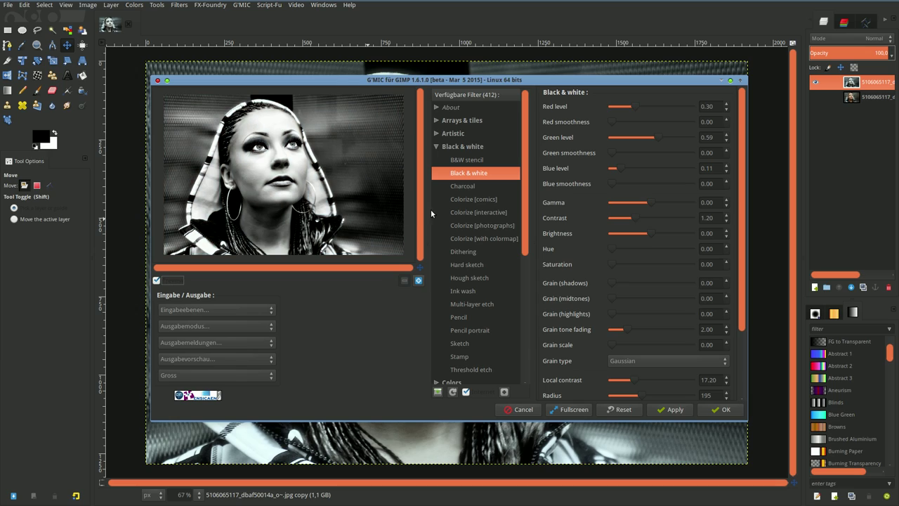
{"action": "left_click", "coordinate": [436, 147]}
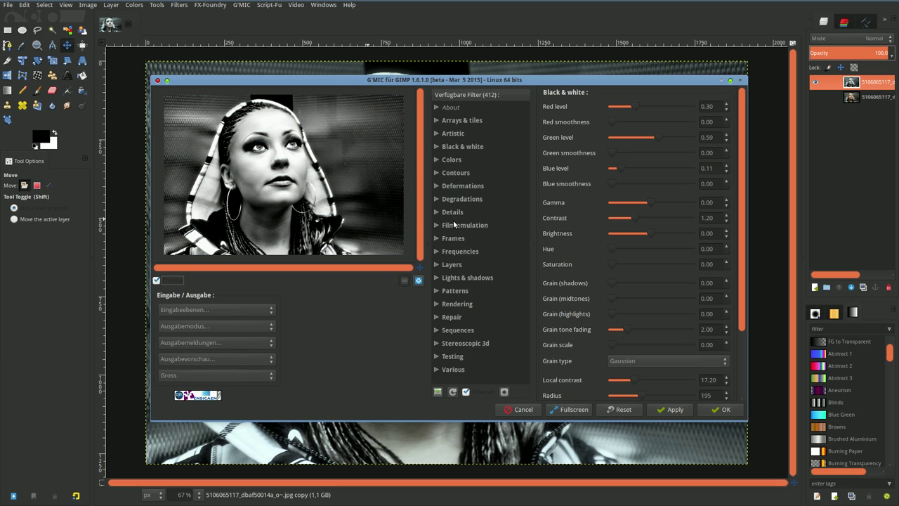
{"action": "left_click", "coordinate": [437, 214]}
{"action": "scroll", "coordinate": [476, 278], "scroll_direction": "down", "scroll_amount": 3}
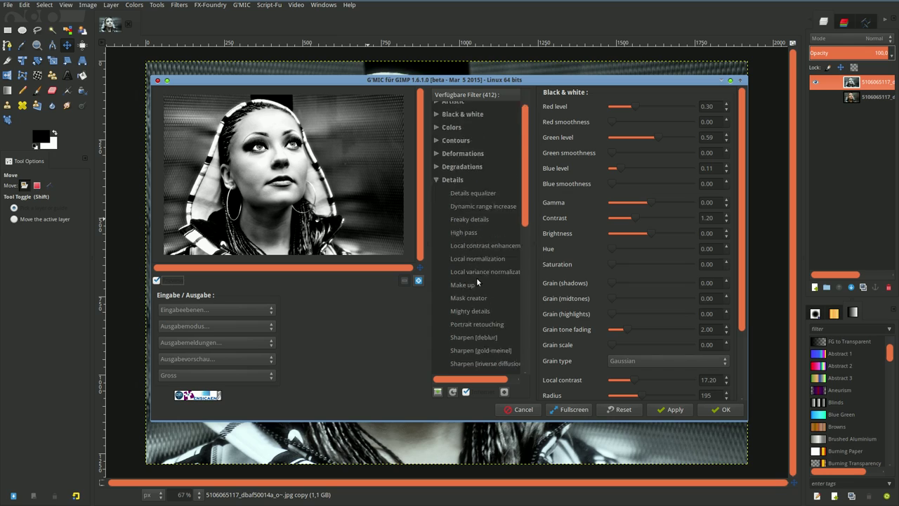
{"action": "scroll", "coordinate": [476, 278], "scroll_direction": "down", "scroll_amount": 3}
{"action": "scroll", "coordinate": [476, 278], "scroll_direction": "down", "scroll_amount": 3}
{"action": "left_click", "coordinate": [478, 259]}
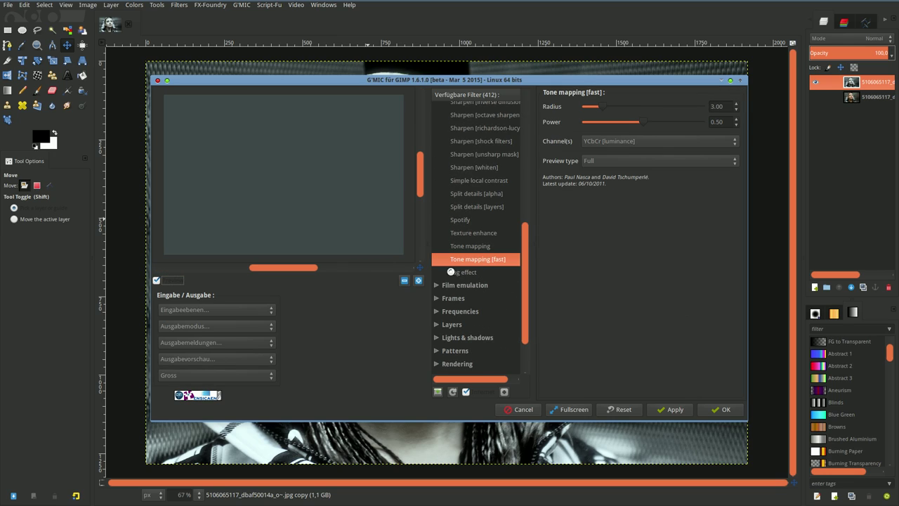
{"action": "left_click", "coordinate": [403, 281]}
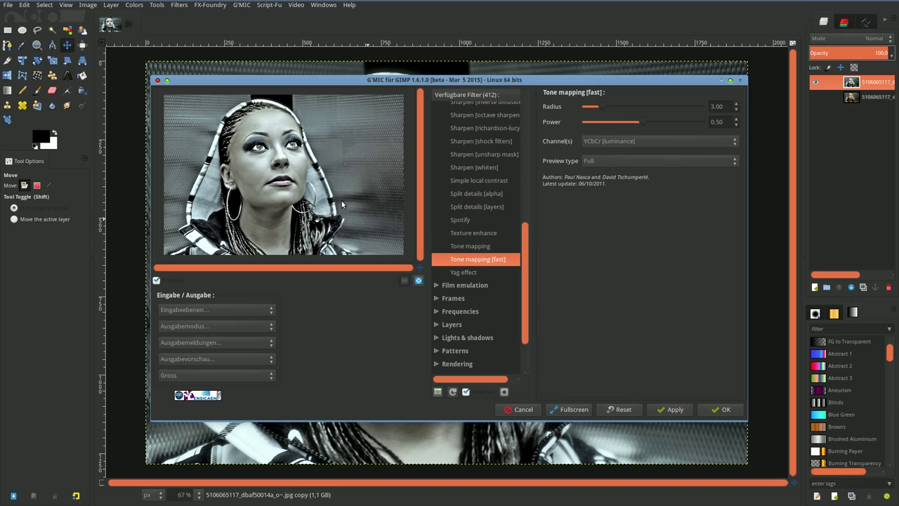
Step: Apply tone mapping with radius 5.20 and power 0.15
{"action": "double_click", "coordinate": [728, 107]}
{"action": "type", "text": "5"}
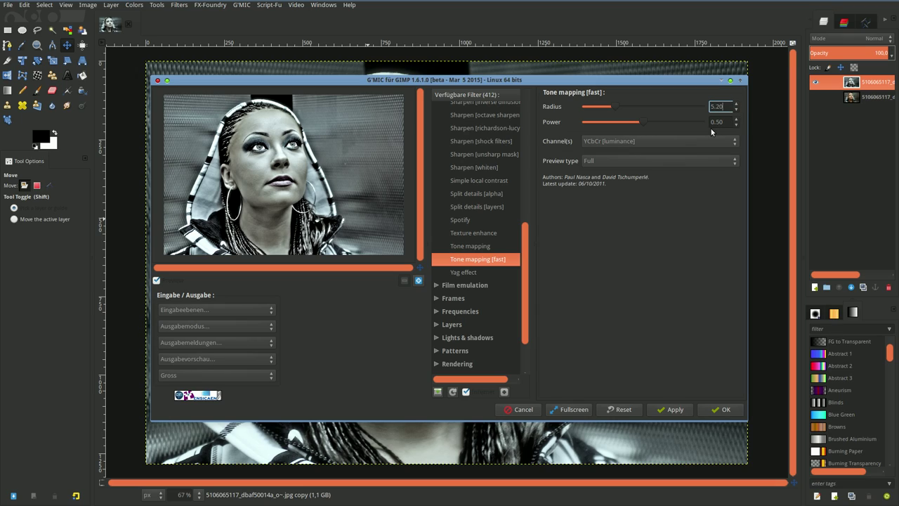
{"action": "double_click", "coordinate": [725, 121]}
{"action": "type", "text": "0.15"}
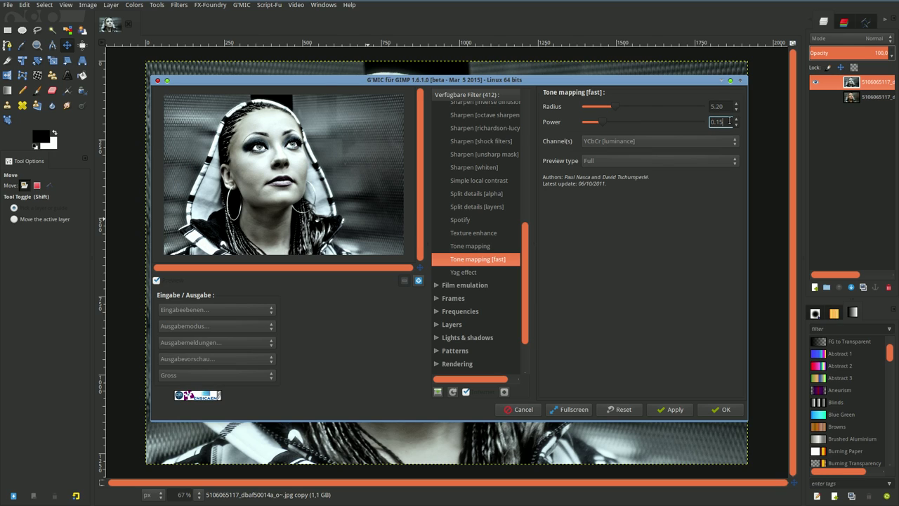
{"action": "left_click", "coordinate": [730, 408]}
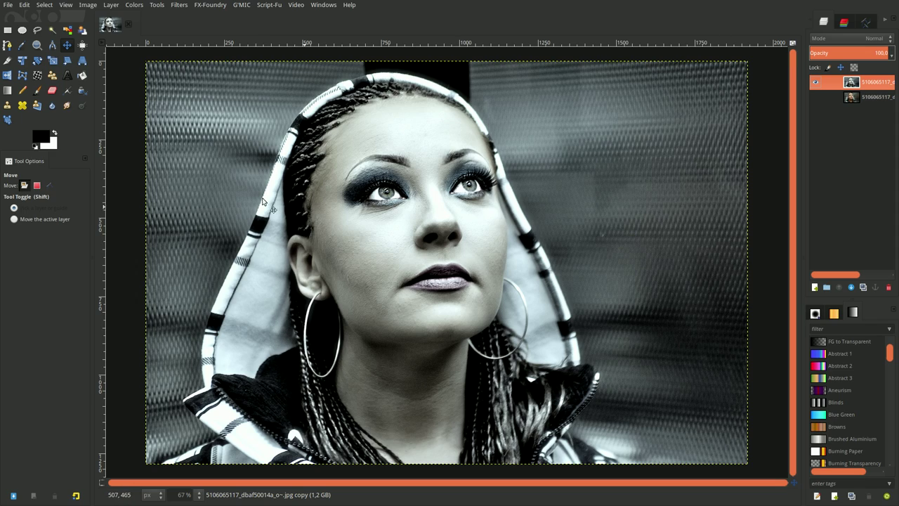
Step: Brighten the midtones with a Levels gamma of about 1.1
{"action": "left_click", "coordinate": [133, 6]}
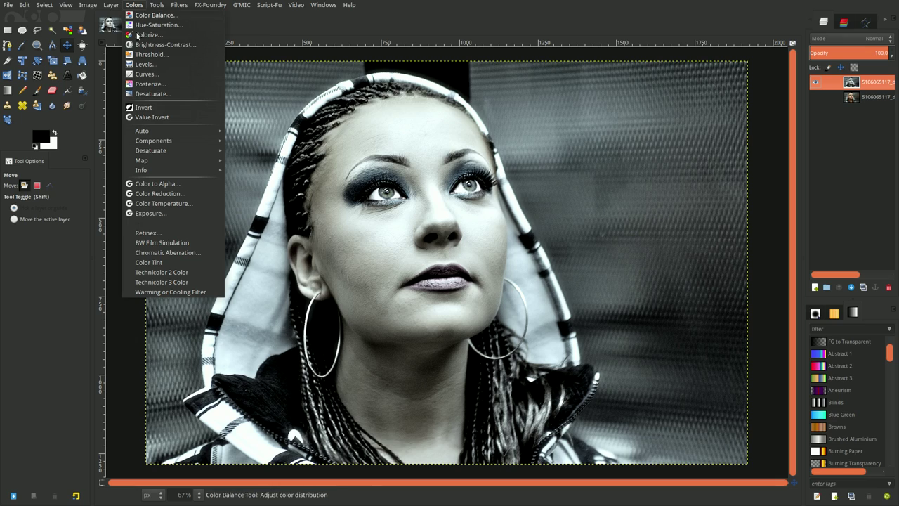
{"action": "left_click", "coordinate": [148, 63]}
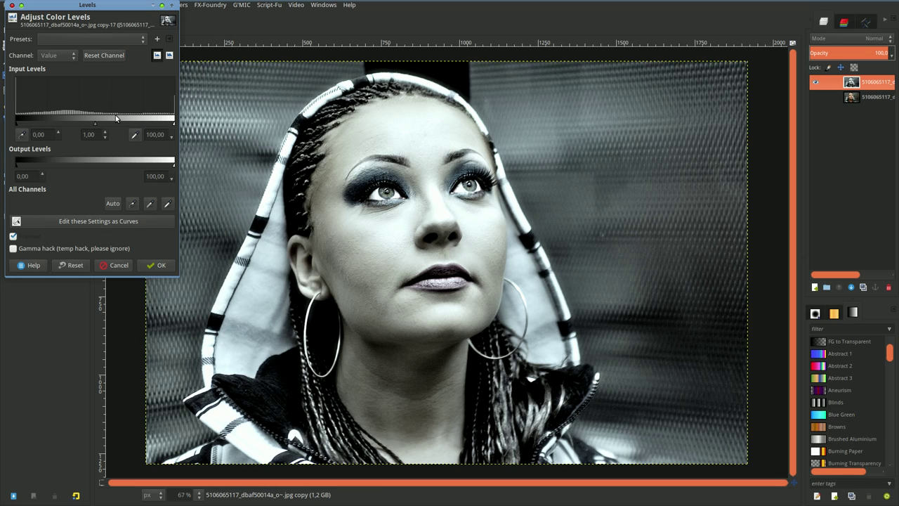
{"action": "double_click", "coordinate": [96, 135]}
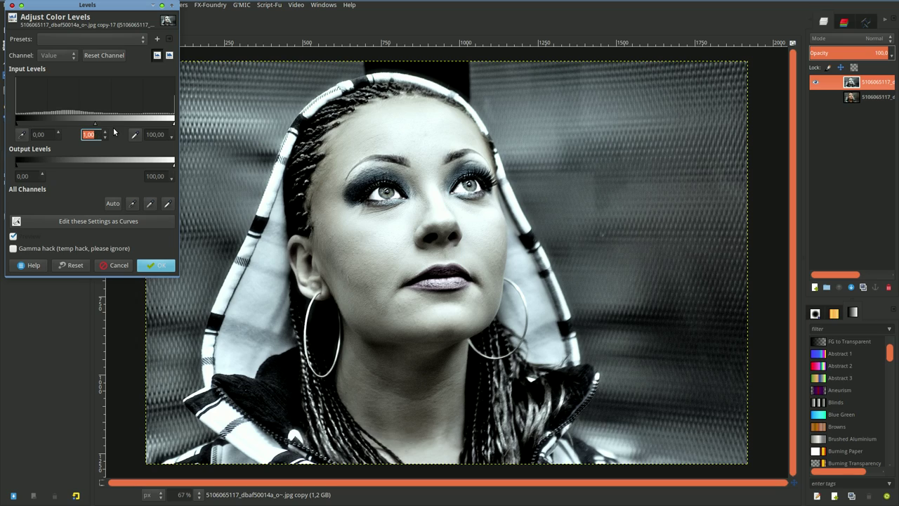
{"action": "double_click", "coordinate": [99, 135]}
{"action": "type", "text": "12"}
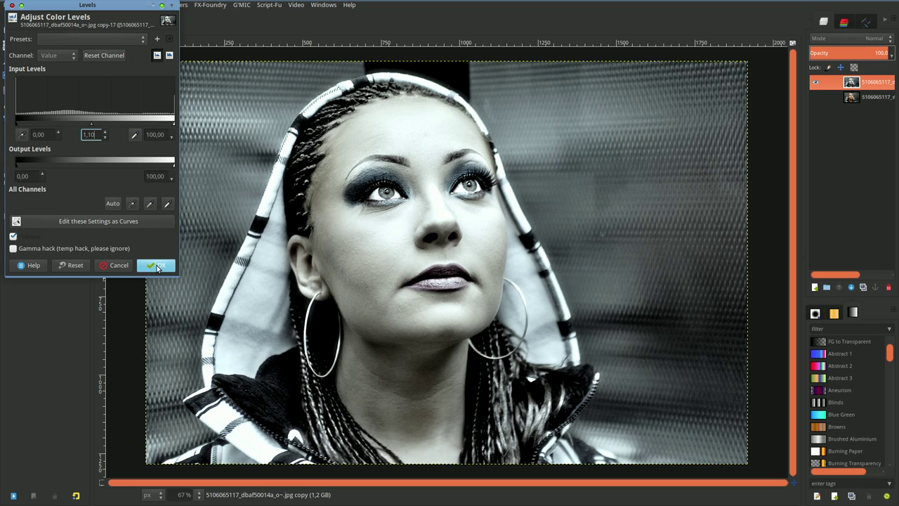
{"action": "left_click", "coordinate": [157, 267]}
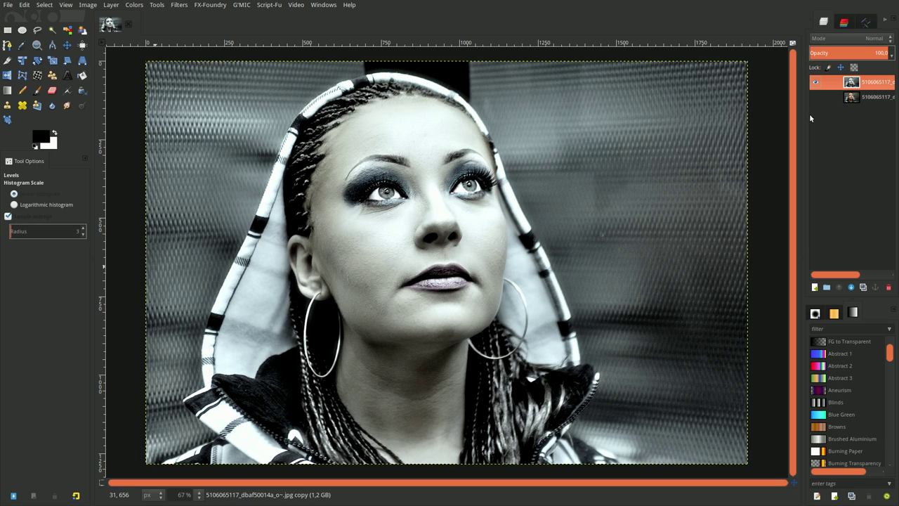
Step: Hide and reshow the retouched top layer to compare with the colour original
{"action": "left_click", "coordinate": [816, 97]}
{"action": "left_click", "coordinate": [815, 82]}
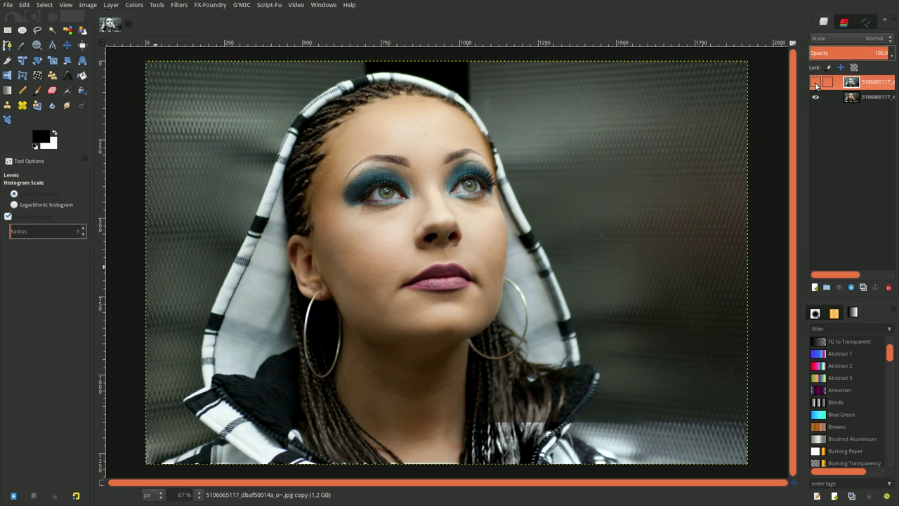
{"action": "left_click", "coordinate": [816, 83]}
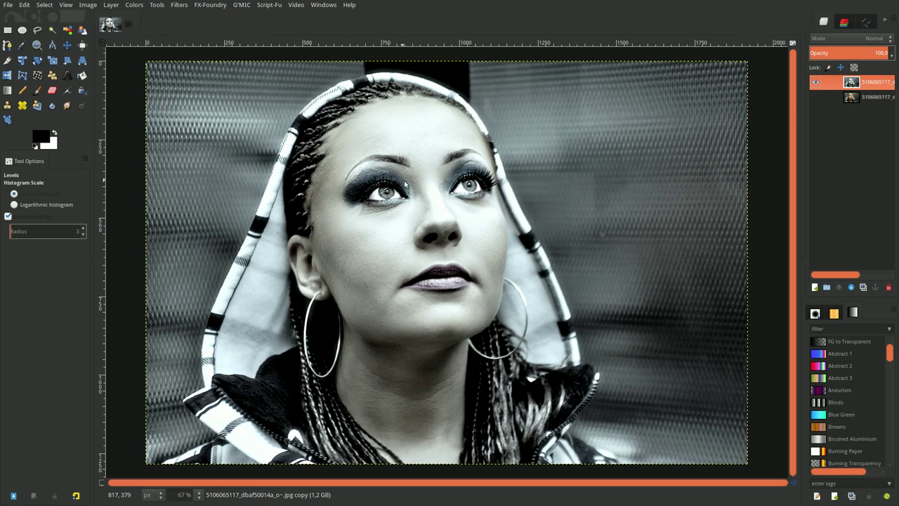
Step: Reopen G'MIC and expand the Repair filter category
{"action": "left_click", "coordinate": [178, 5]}
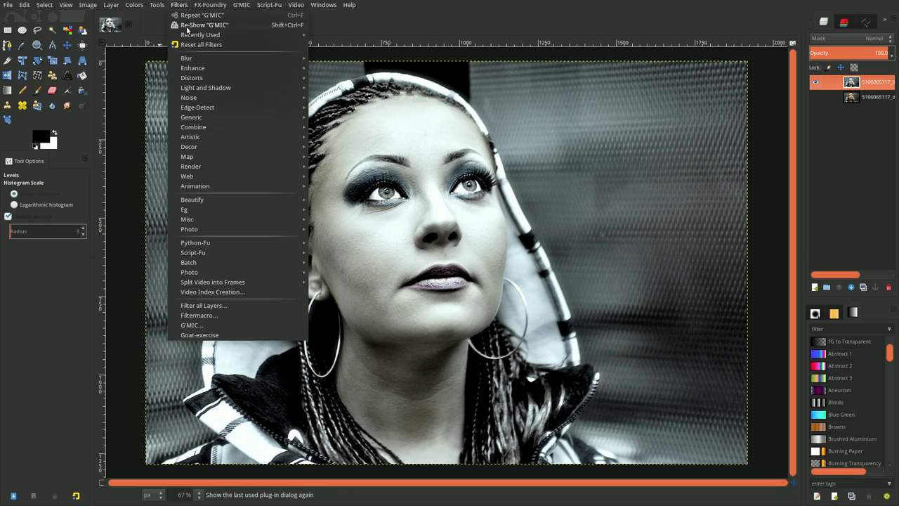
{"action": "left_click", "coordinate": [191, 325]}
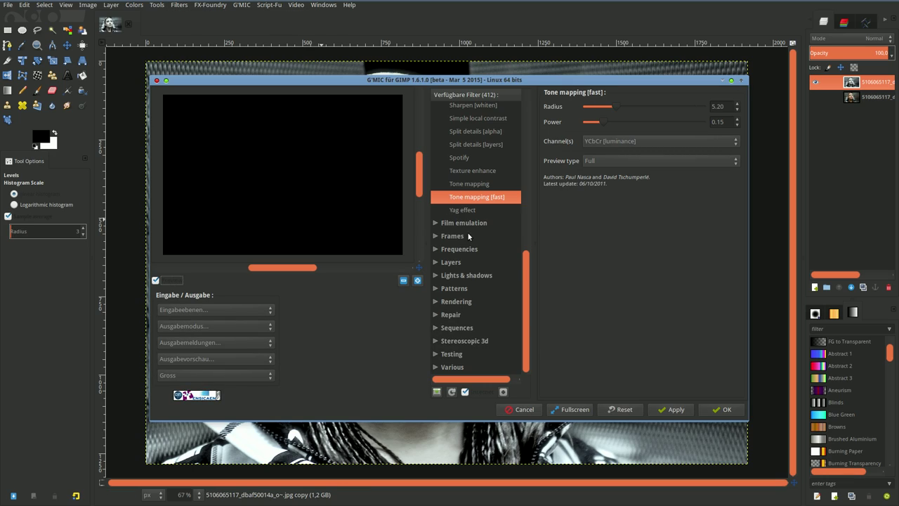
{"action": "scroll", "coordinate": [470, 231], "scroll_direction": "up", "scroll_amount": 5}
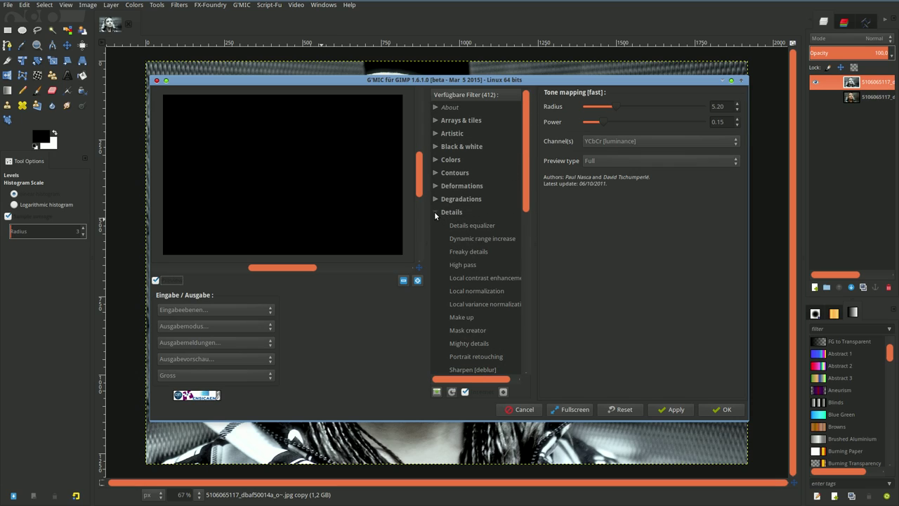
{"action": "left_click", "coordinate": [435, 211]}
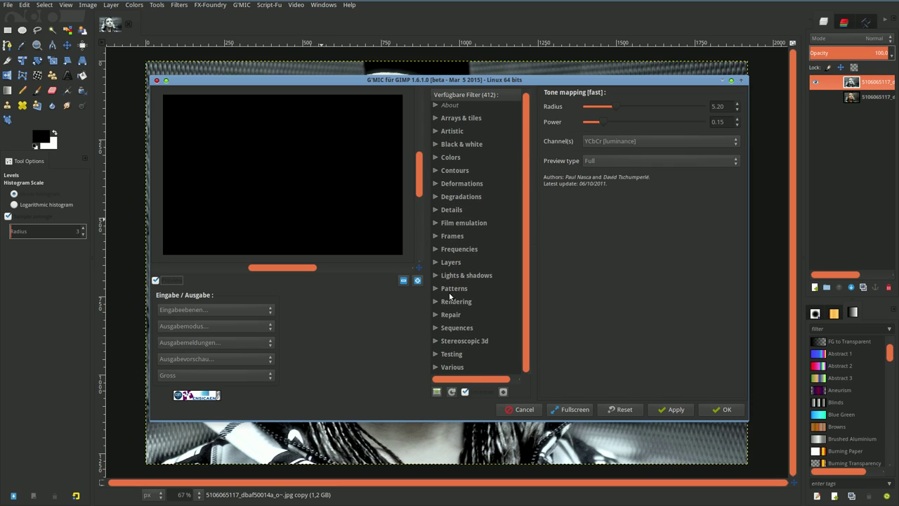
{"action": "left_click", "coordinate": [437, 315]}
Step: Choose the Smooth [skin] filter with skin estimation set to None
{"action": "scroll", "coordinate": [479, 319], "scroll_direction": "down", "scroll_amount": 3}
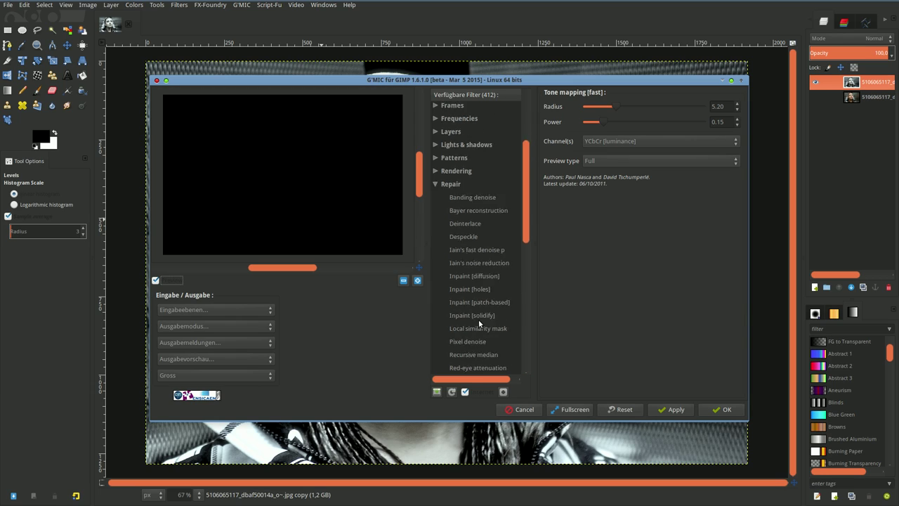
{"action": "scroll", "coordinate": [479, 313], "scroll_direction": "down", "scroll_amount": 2}
{"action": "scroll", "coordinate": [479, 310], "scroll_direction": "down", "scroll_amount": 5}
{"action": "scroll", "coordinate": [479, 310], "scroll_direction": "up", "scroll_amount": 3}
{"action": "scroll", "coordinate": [484, 307], "scroll_direction": "up", "scroll_amount": 2}
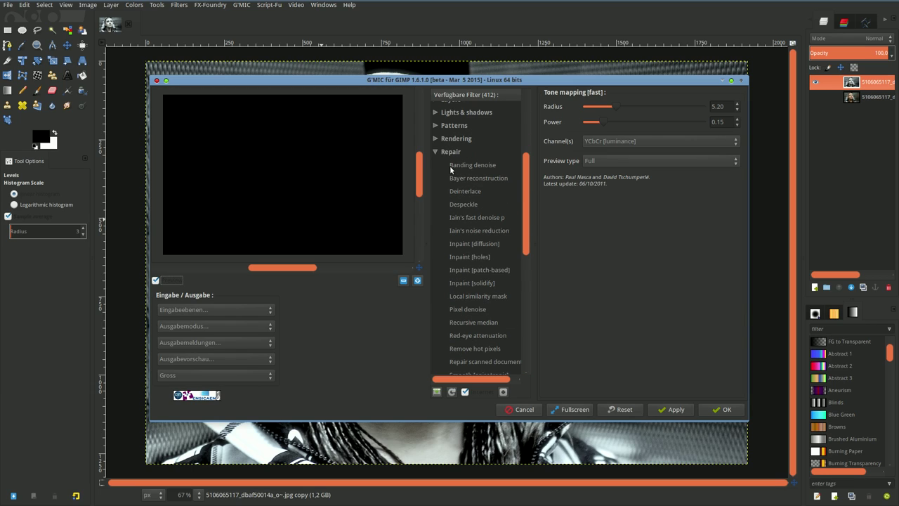
{"action": "scroll", "coordinate": [483, 307], "scroll_direction": "down", "scroll_amount": 4}
{"action": "scroll", "coordinate": [497, 307], "scroll_direction": "down", "scroll_amount": 1}
{"action": "scroll", "coordinate": [493, 320], "scroll_direction": "down", "scroll_amount": 2}
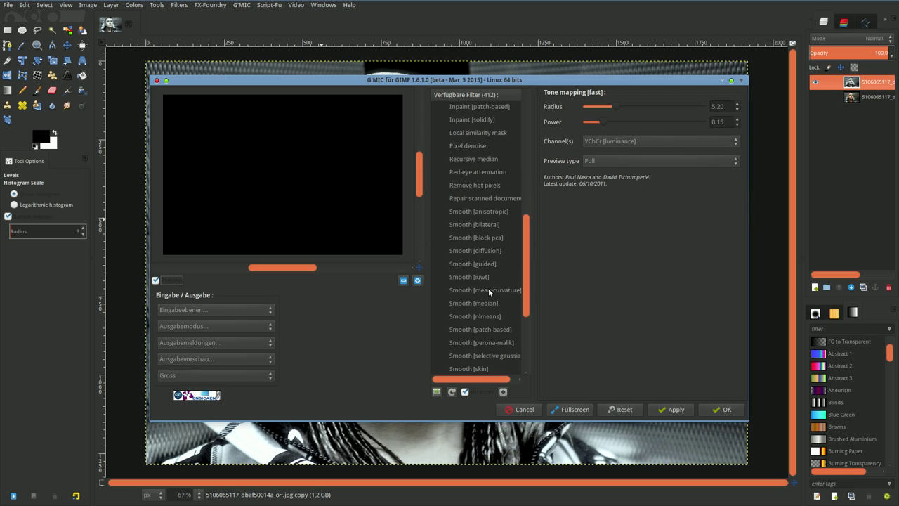
{"action": "scroll", "coordinate": [489, 292], "scroll_direction": "down", "scroll_amount": 6}
{"action": "left_click", "coordinate": [484, 273]}
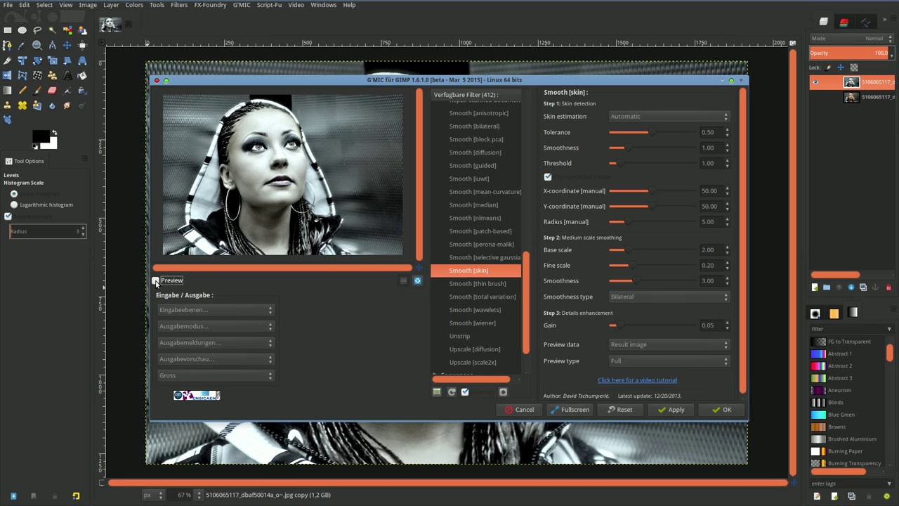
{"action": "left_click", "coordinate": [642, 117]}
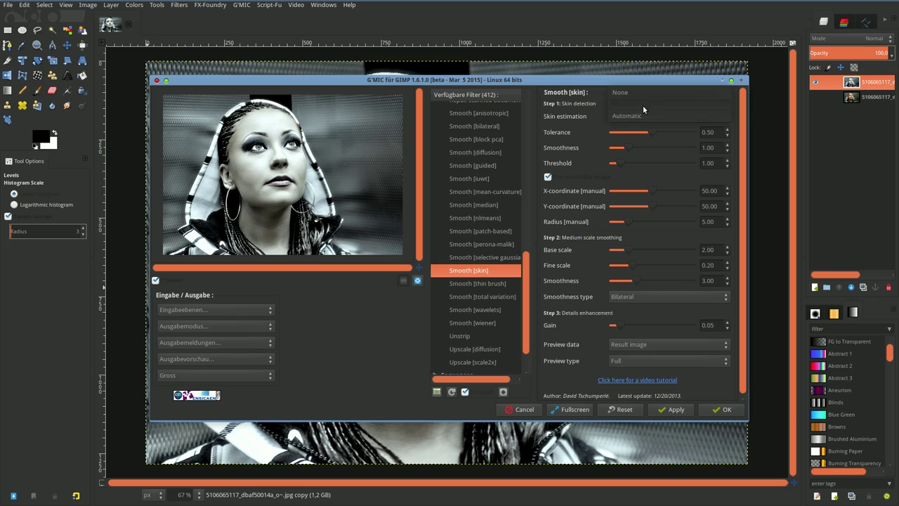
{"action": "left_click", "coordinate": [647, 95]}
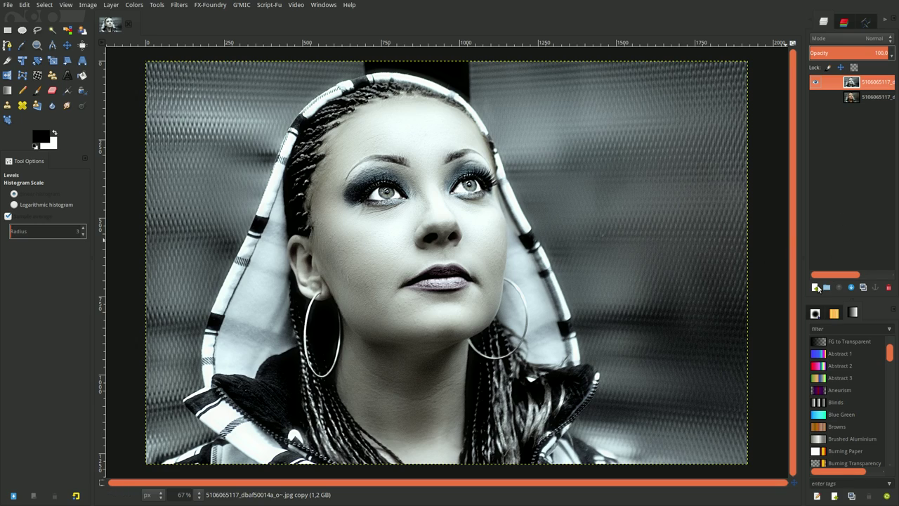
Step: Set the canvas zoom to 50%
{"action": "left_click", "coordinate": [184, 495]}
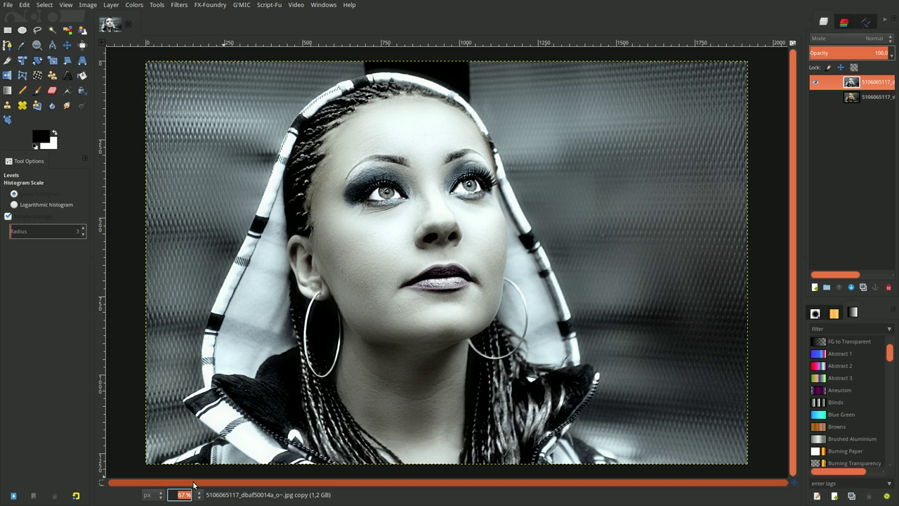
{"action": "type", "text": "50"}
{"action": "key", "text": "Return"}
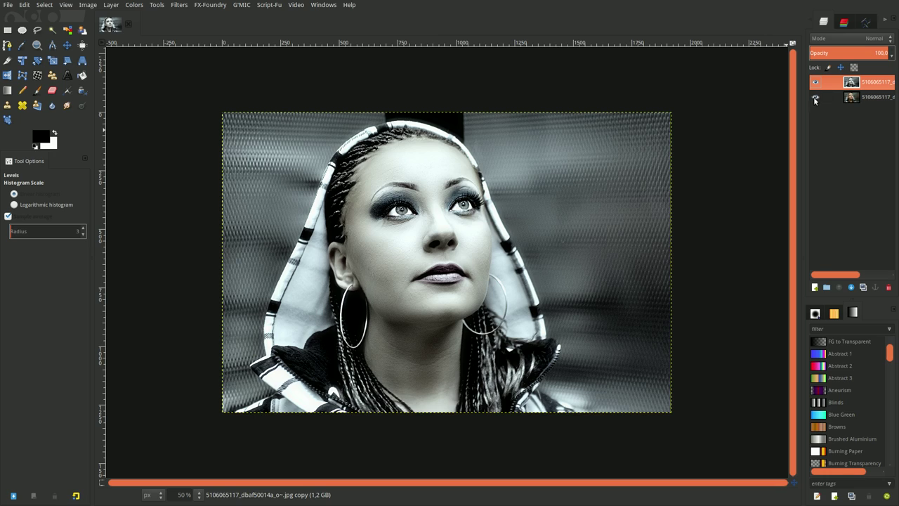
Step: Toggle the top layer off and on twice to compare with the colour original
{"action": "left_click", "coordinate": [814, 82]}
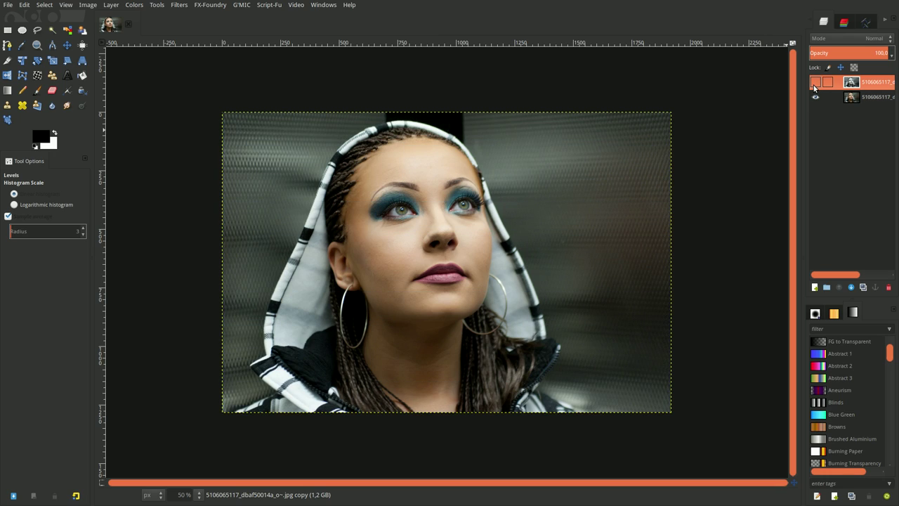
{"action": "left_click", "coordinate": [815, 83]}
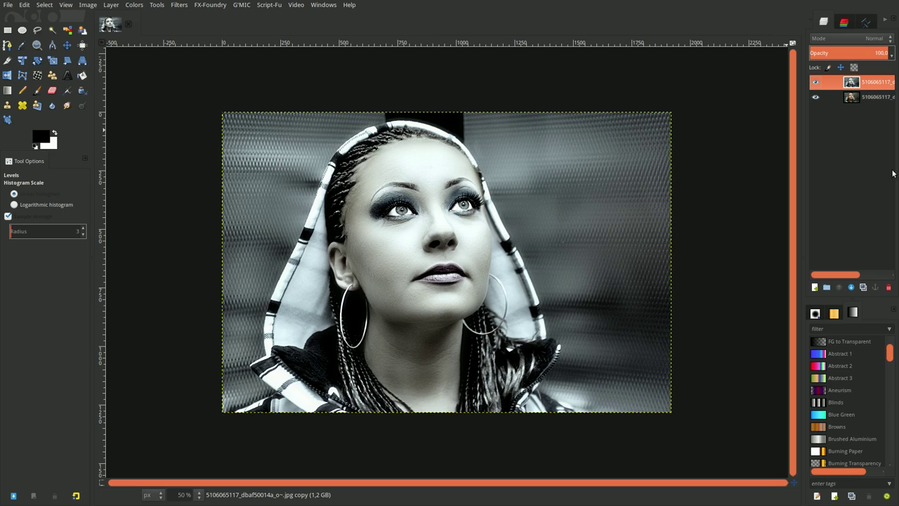
{"action": "left_click", "coordinate": [816, 82]}
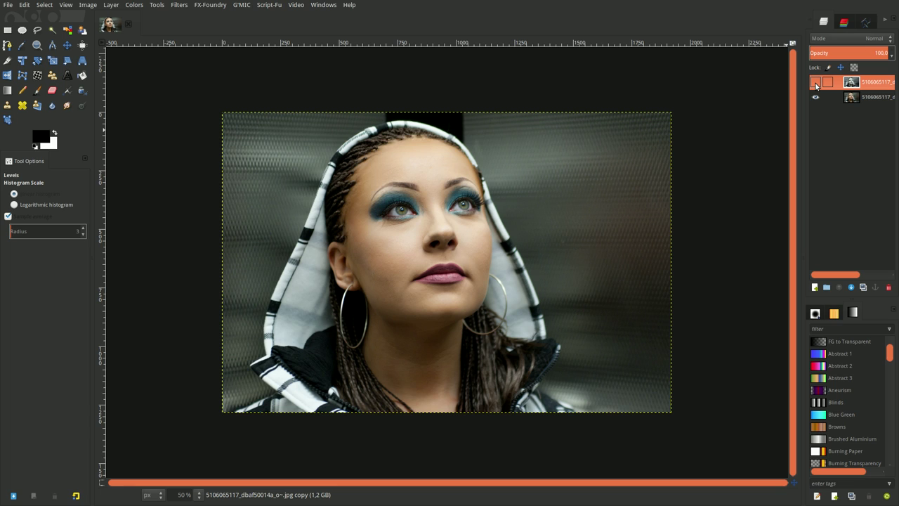
{"action": "left_click", "coordinate": [816, 83]}
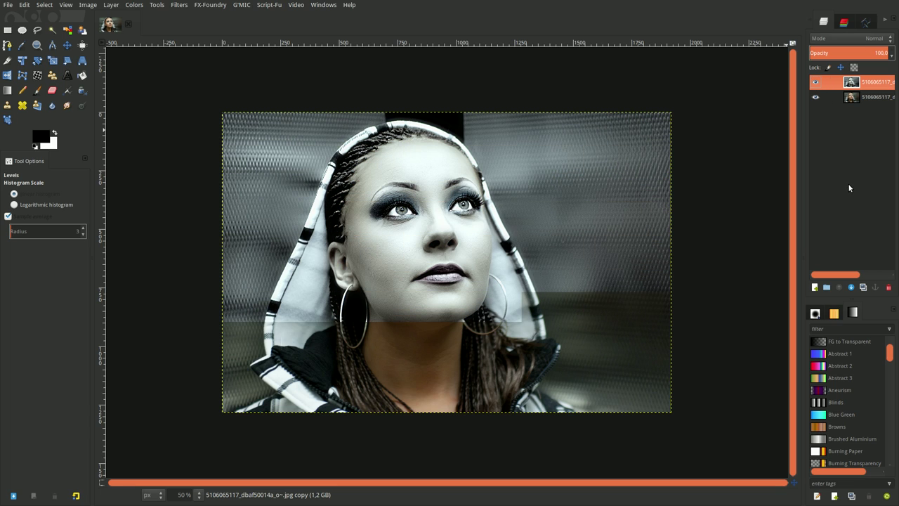